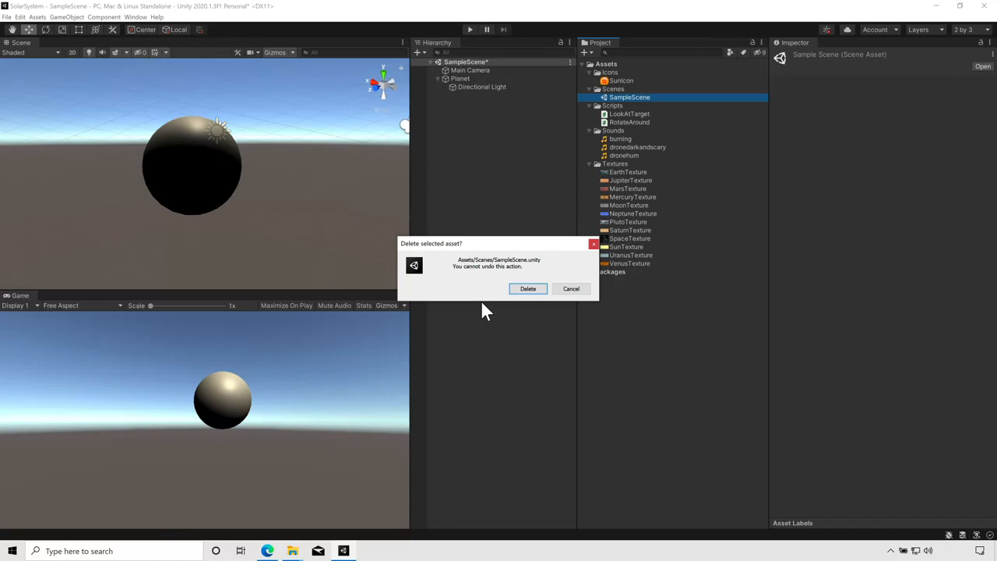
Step: Delete the SampleScene asset and start a new scene without saving the old one's changes
{"action": "left_click", "coordinate": [528, 290]}
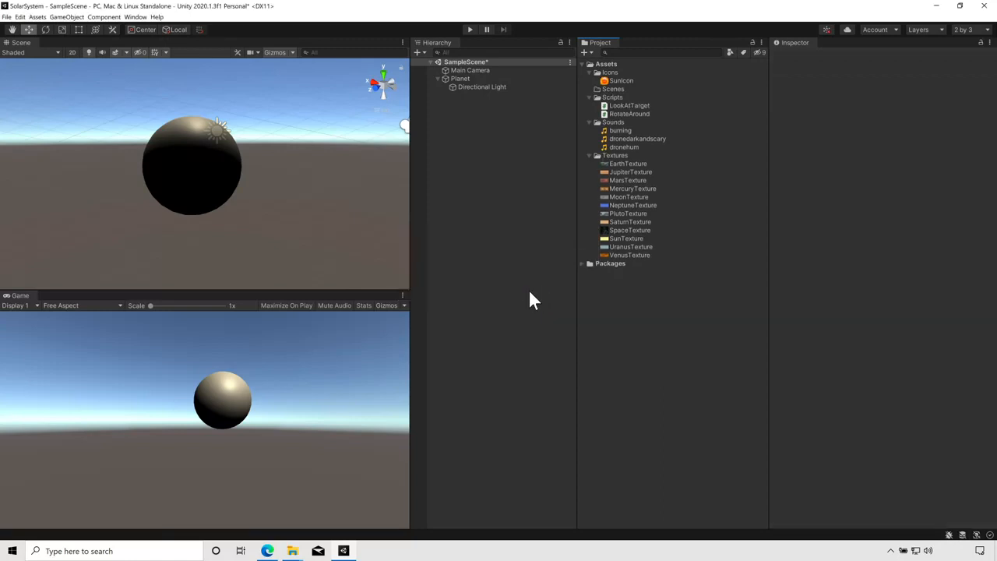
{"action": "left_click", "coordinate": [7, 17]}
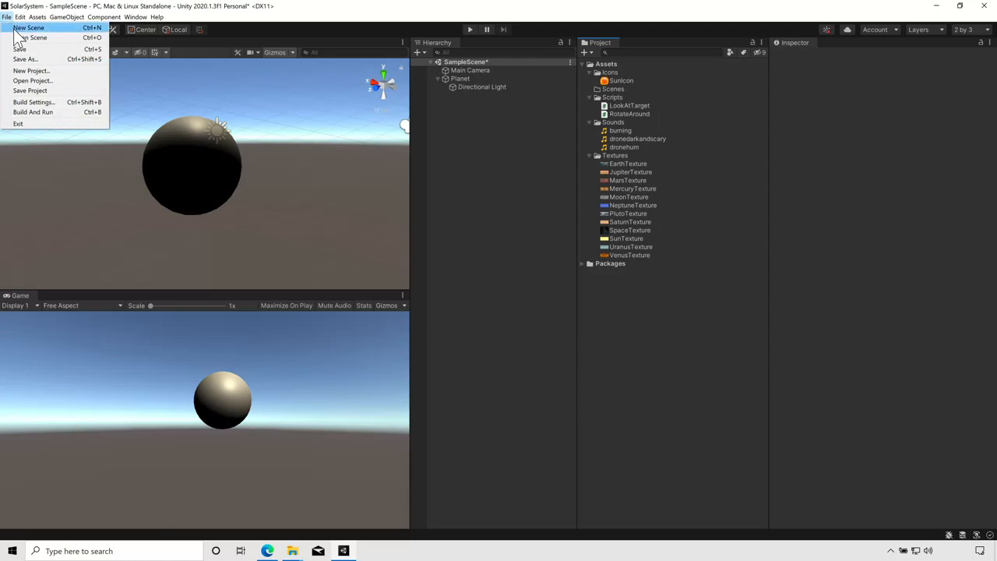
{"action": "left_click", "coordinate": [15, 31]}
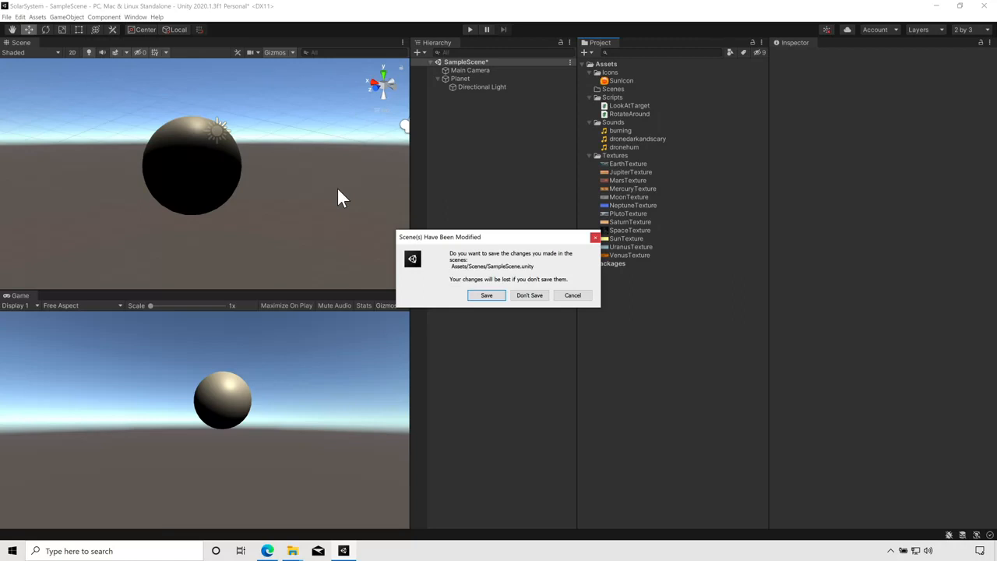
{"action": "left_click", "coordinate": [529, 295]}
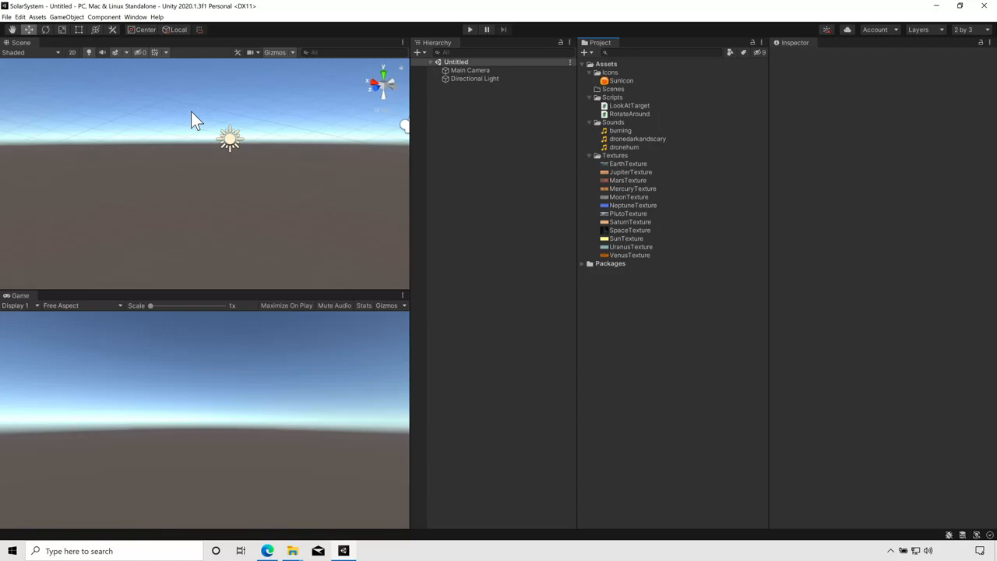
Step: Save the new scene in Assets as Test Scene
{"action": "left_click", "coordinate": [7, 17]}
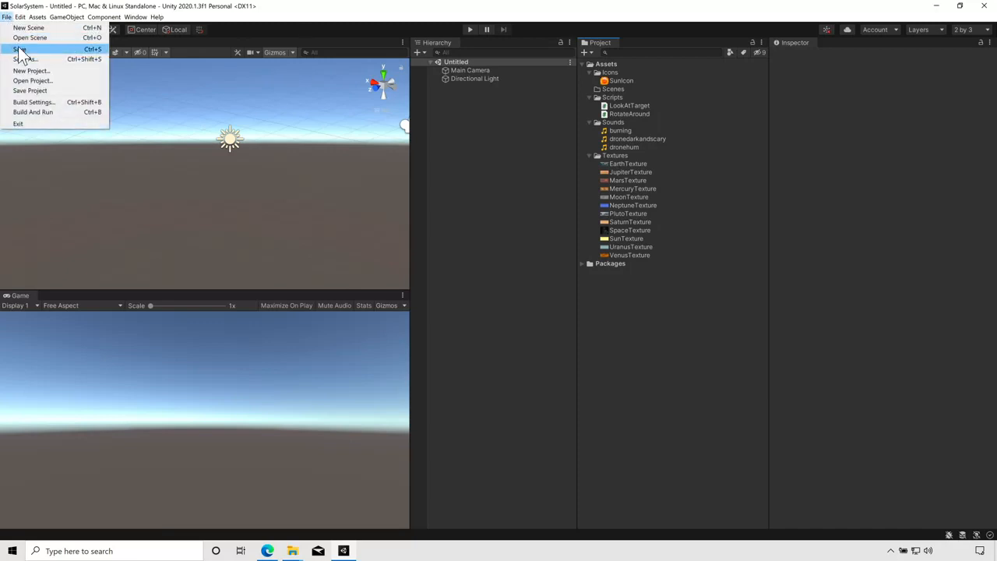
{"action": "left_click", "coordinate": [20, 50]}
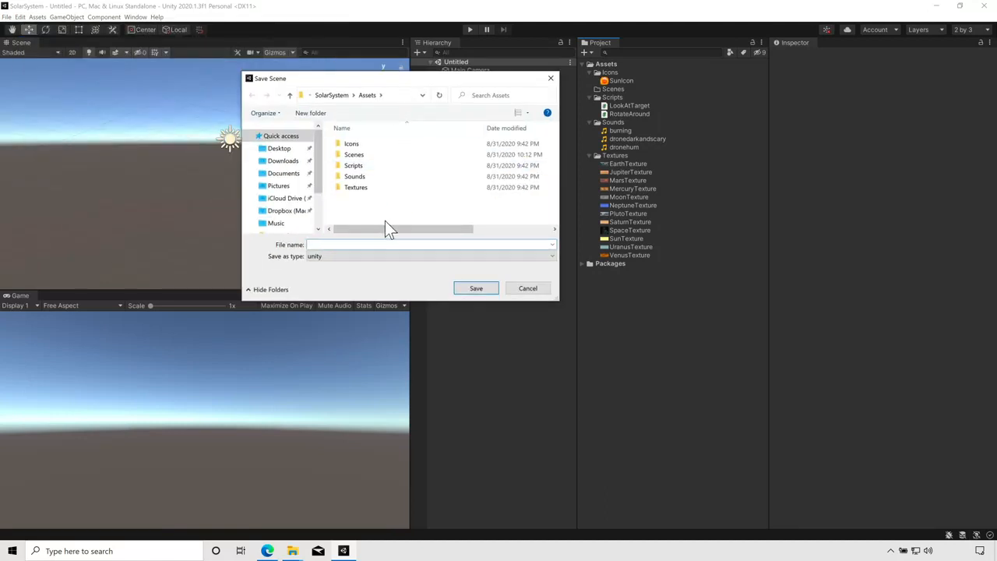
{"action": "type", "text": "Test Scene"}
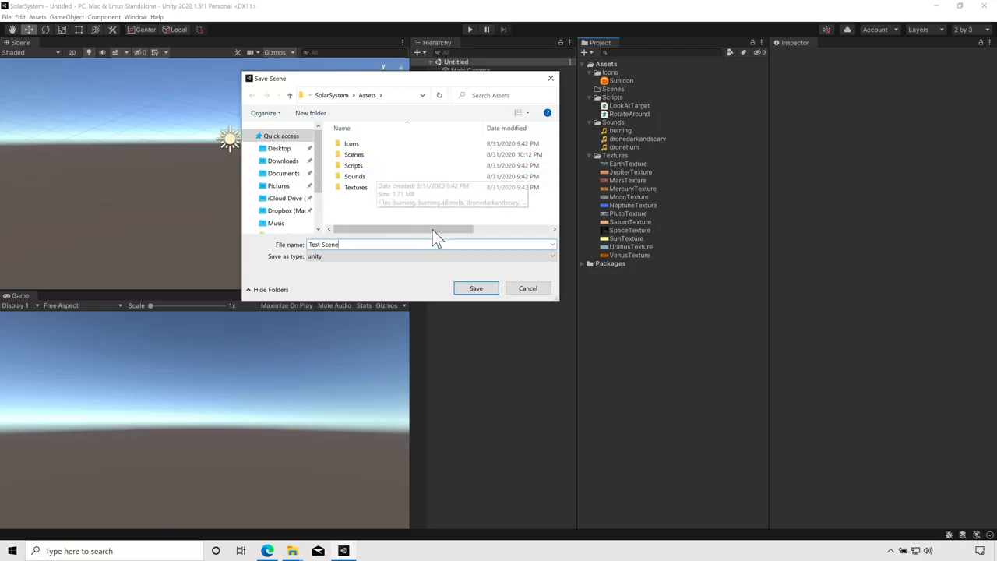
{"action": "left_click", "coordinate": [476, 288]}
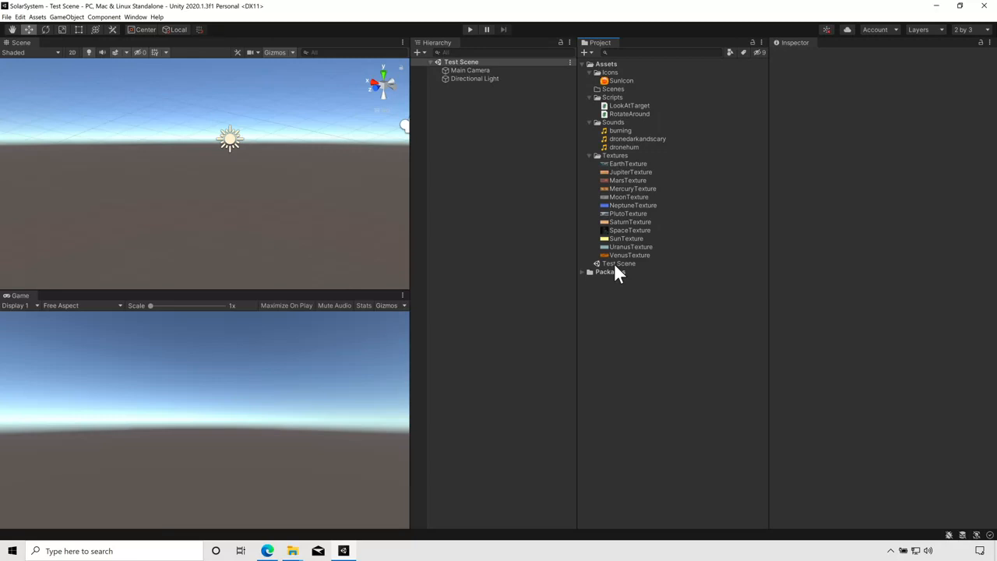
Step: Collapse the asset folders and move the Test Scene into the Scenes folder
{"action": "left_click", "coordinate": [591, 156]}
{"action": "left_click", "coordinate": [591, 123]}
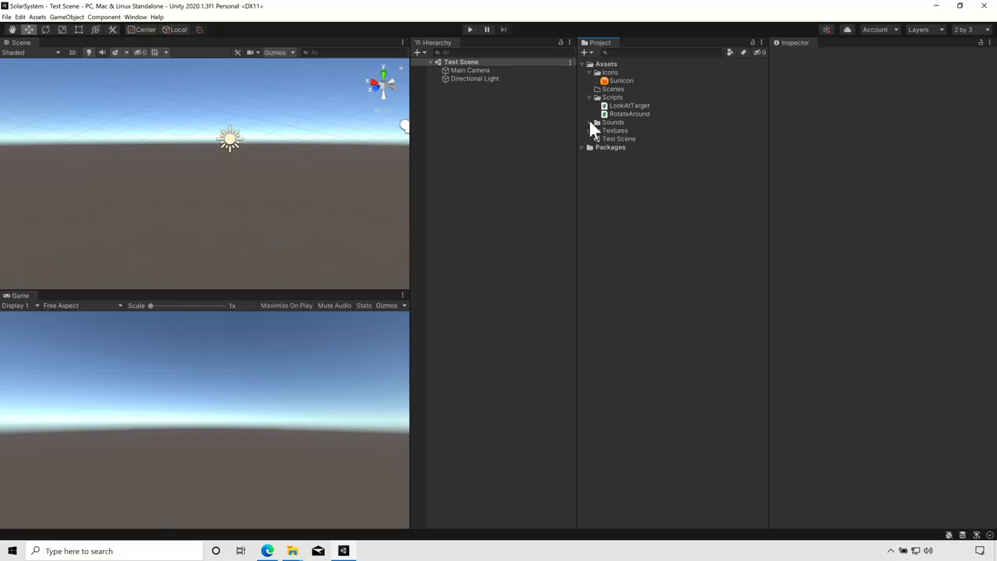
{"action": "left_click", "coordinate": [590, 95]}
{"action": "left_click", "coordinate": [590, 73]}
{"action": "left_click_drag", "start_coordinate": [612, 115], "coordinate": [614, 81]}
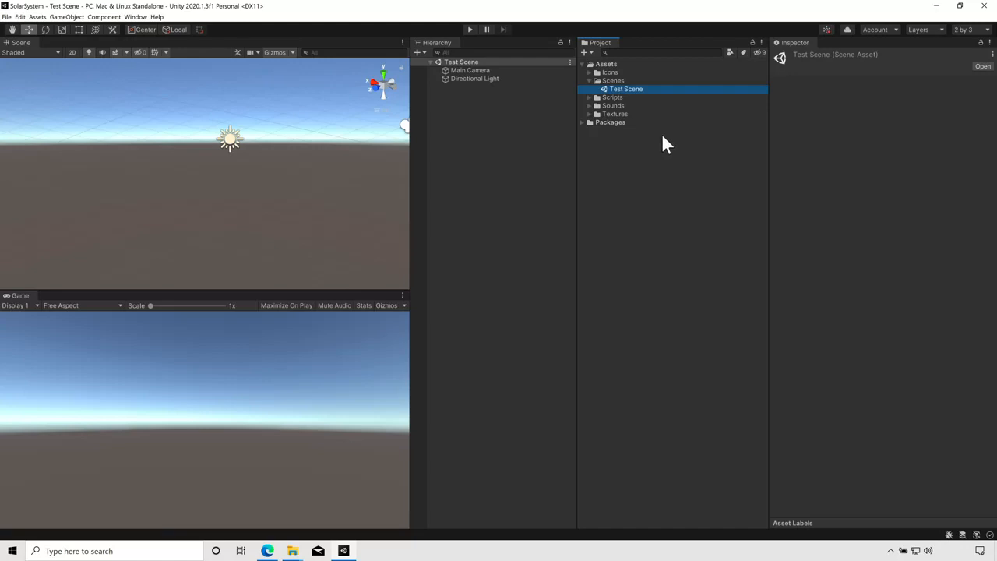
Step: Rename the scene asset to Solar System and reload the open scene
{"action": "right_click", "coordinate": [626, 90]}
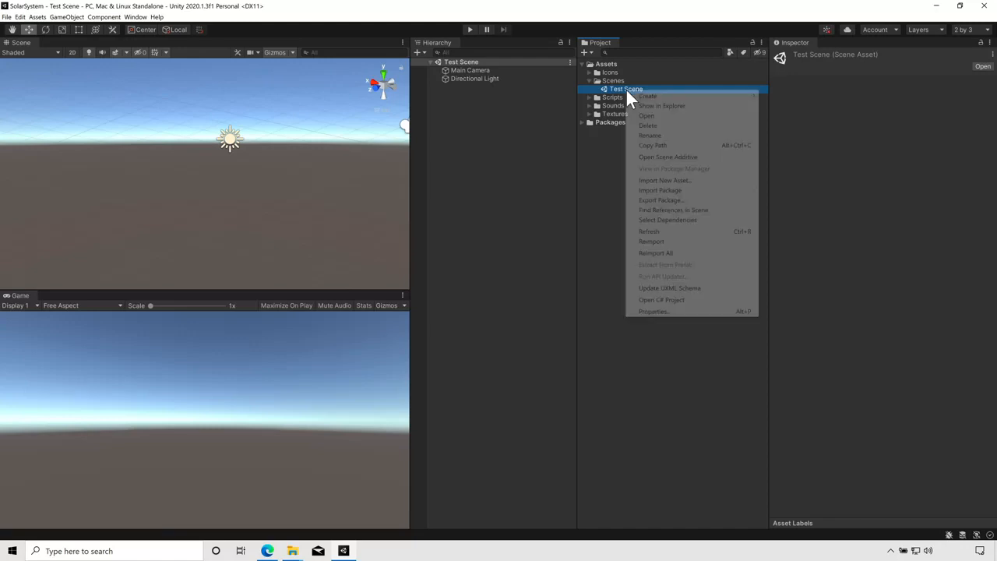
{"action": "left_click", "coordinate": [652, 136]}
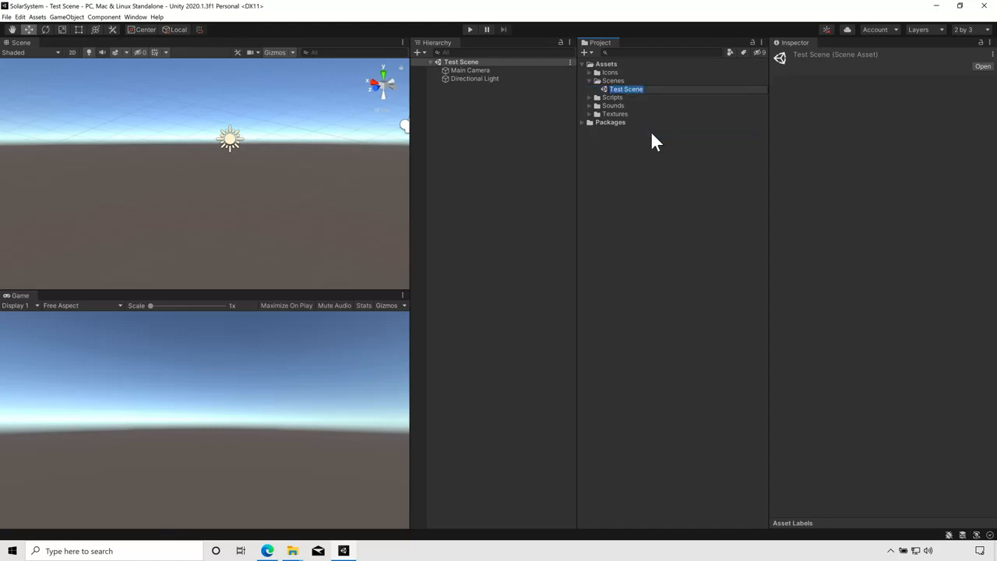
{"action": "type", "text": "Solar System"}
{"action": "key", "text": "Return"}
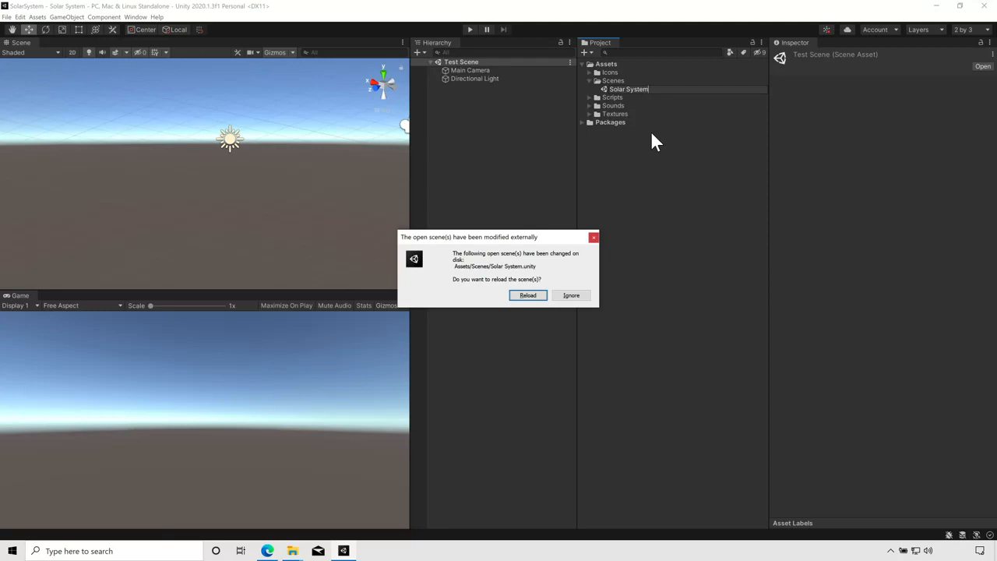
{"action": "left_click", "coordinate": [528, 295]}
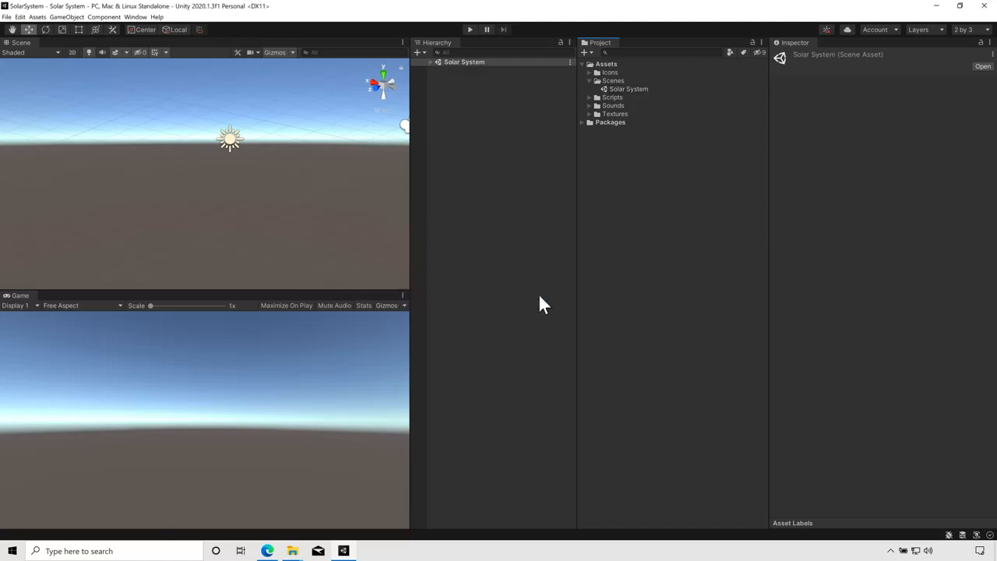
Step: Show the Solar System scene file in Explorer, then return to the editor
{"action": "right_click", "coordinate": [640, 89]}
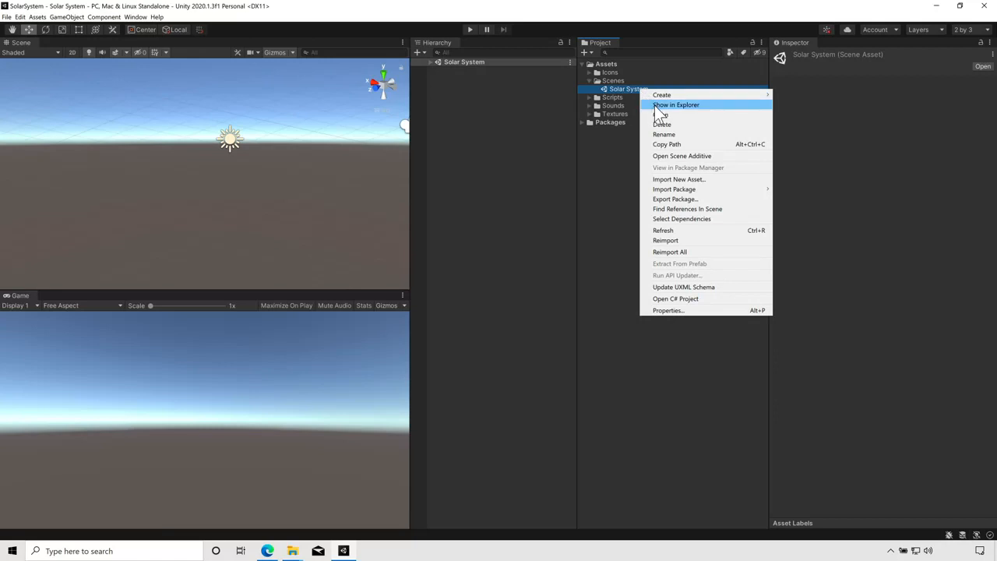
{"action": "left_click", "coordinate": [654, 105]}
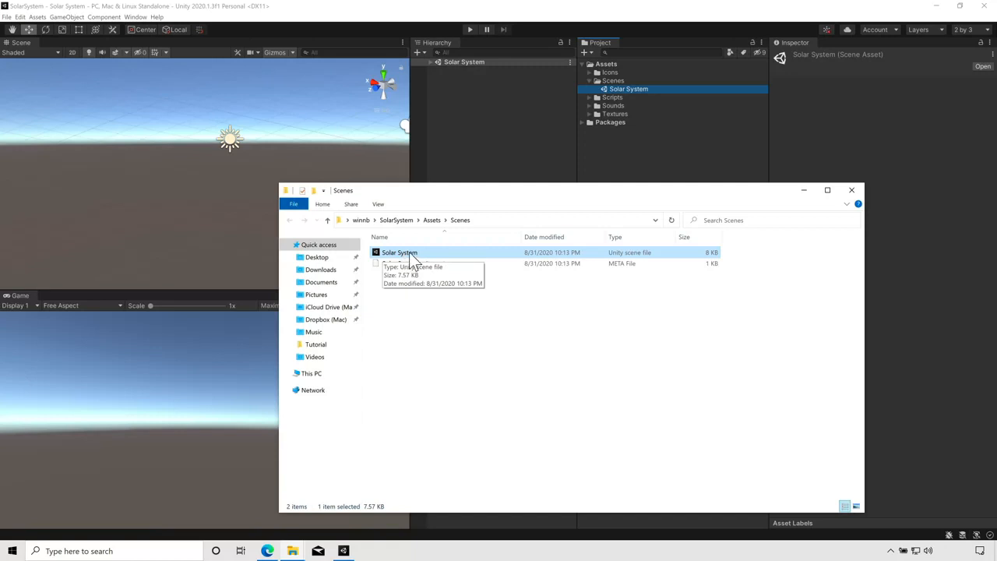
{"action": "left_click", "coordinate": [683, 29]}
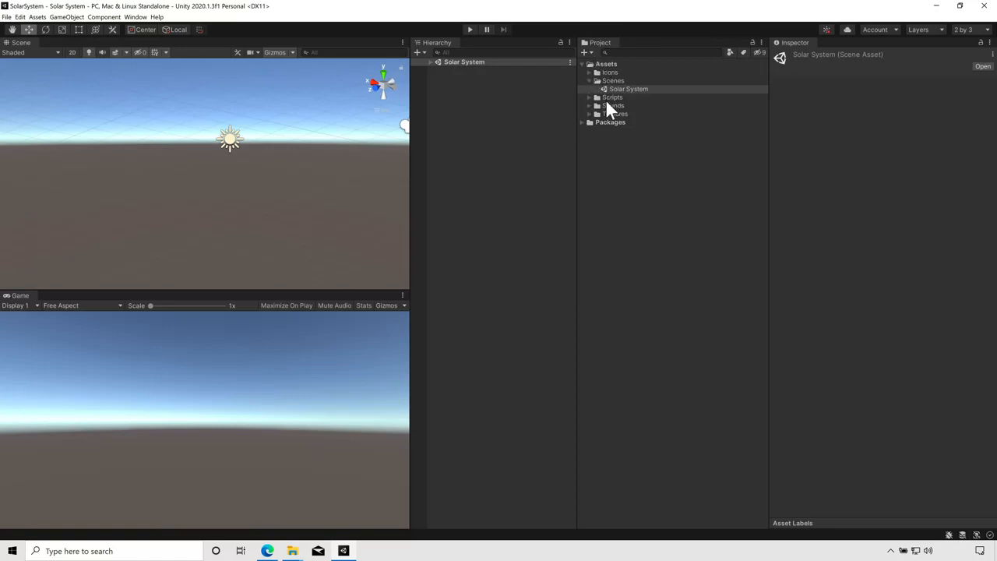
Step: Rename the Scenes folder to _Scenes and expand it
{"action": "left_click", "coordinate": [591, 81]}
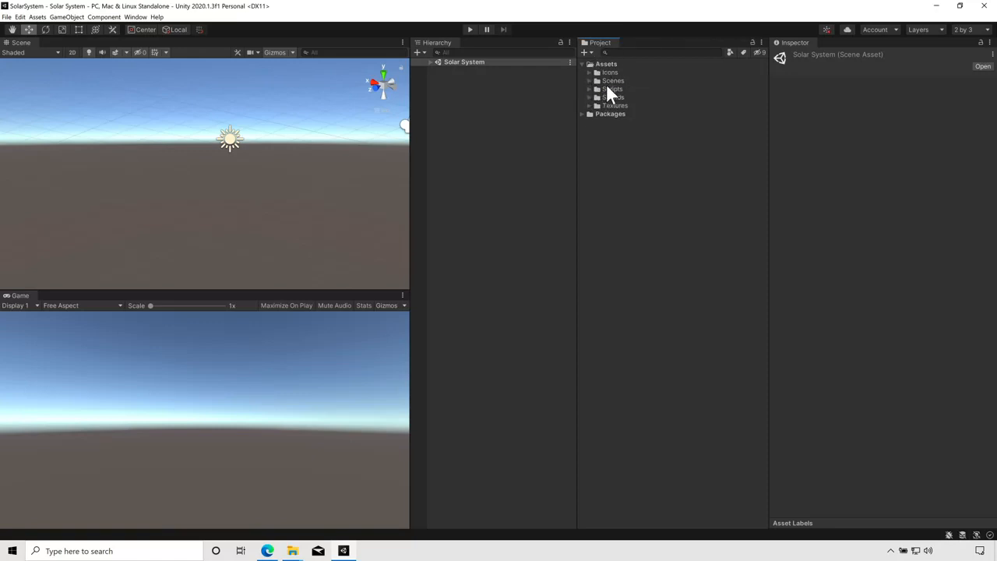
{"action": "left_click", "coordinate": [613, 81]}
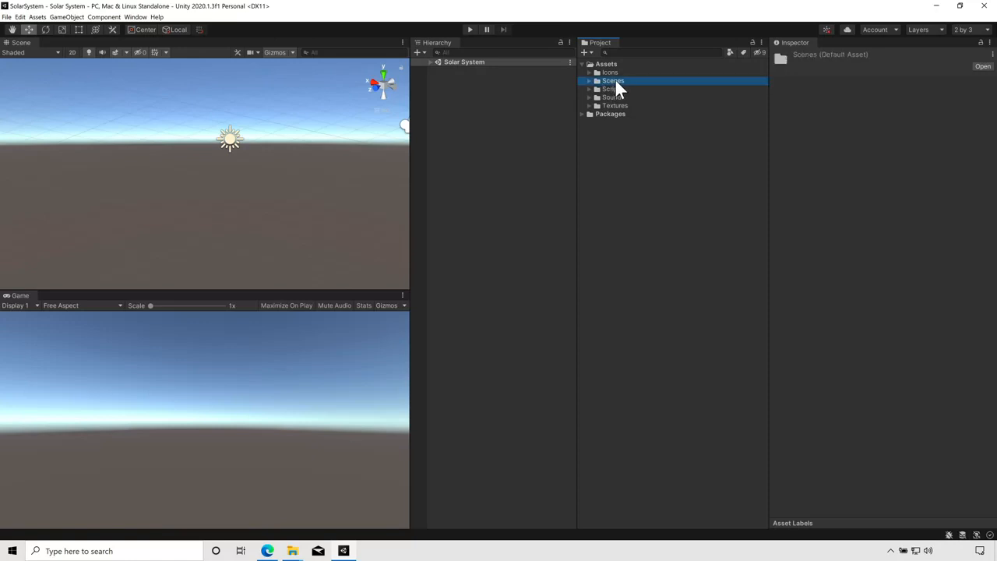
{"action": "right_click", "coordinate": [614, 81]}
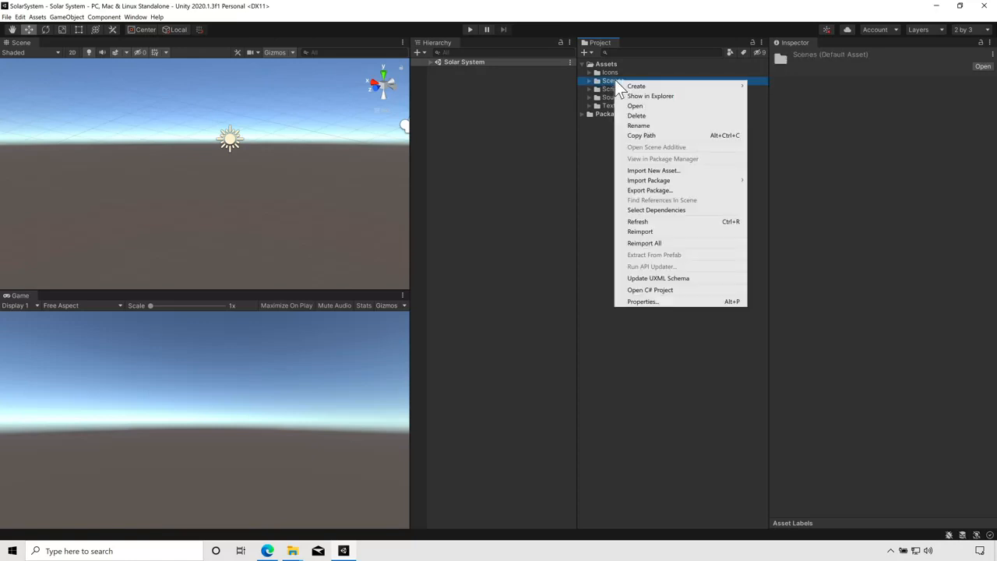
{"action": "left_click", "coordinate": [634, 126]}
{"action": "key", "text": "Home"}
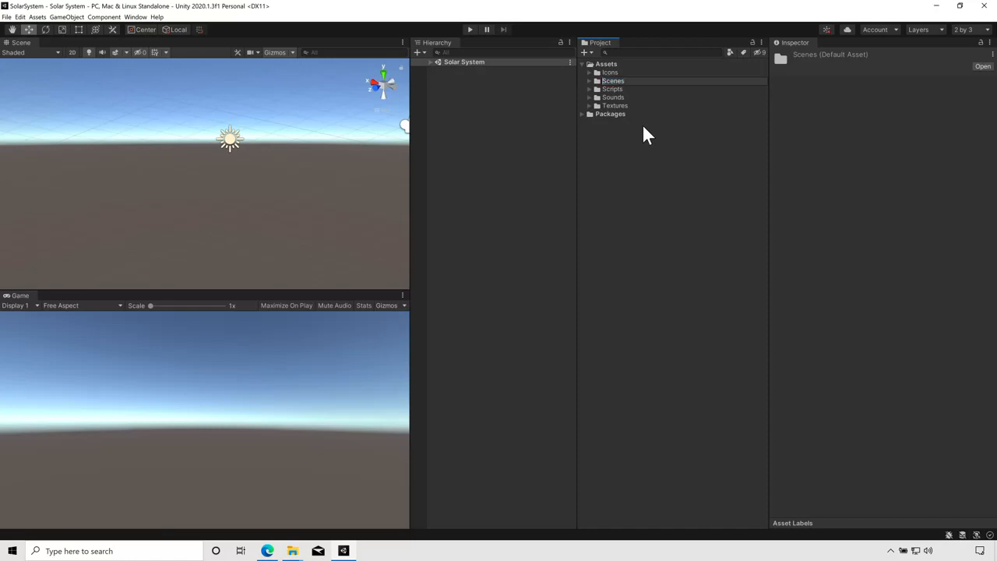
{"action": "type", "text": "_"}
{"action": "key", "text": "Return"}
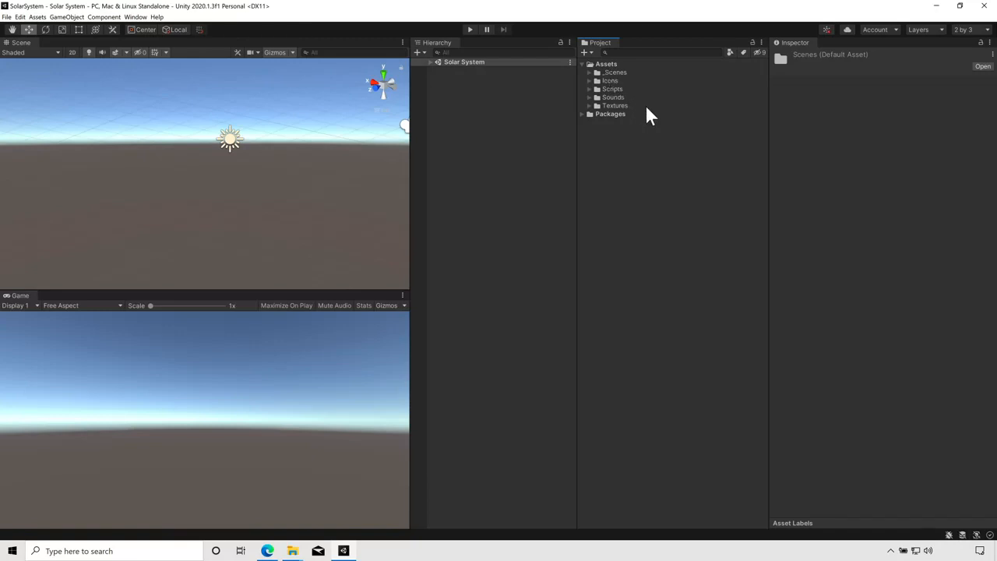
{"action": "left_click", "coordinate": [591, 72]}
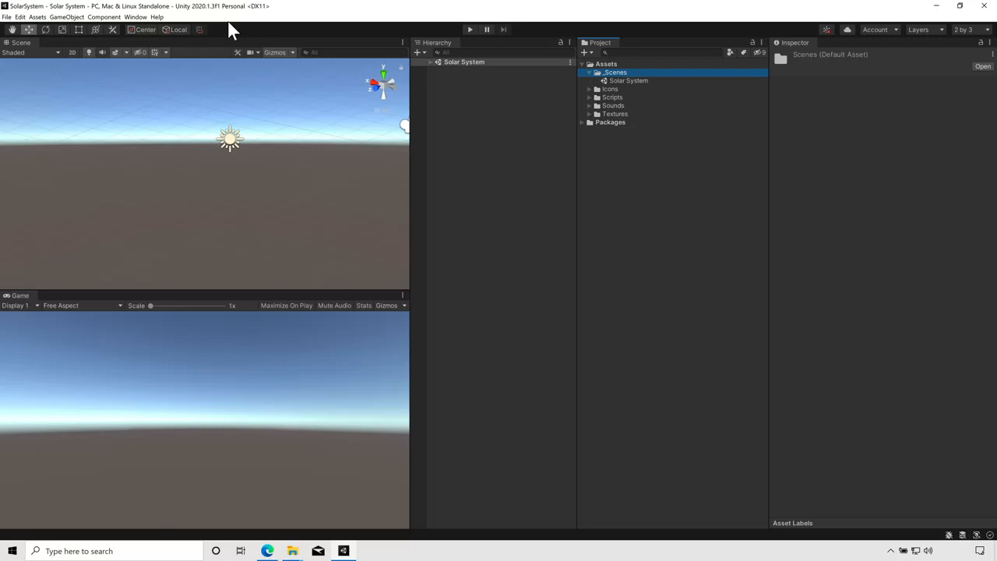
Step: Create a 3D sphere in the hierarchy and name it Sun
{"action": "left_click", "coordinate": [362, 28]}
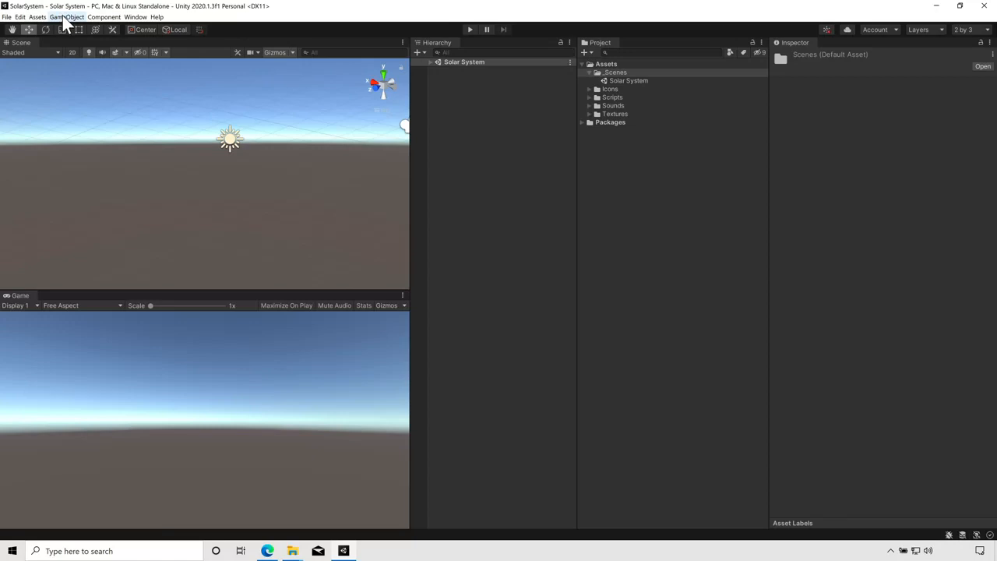
{"action": "left_click", "coordinate": [422, 52]}
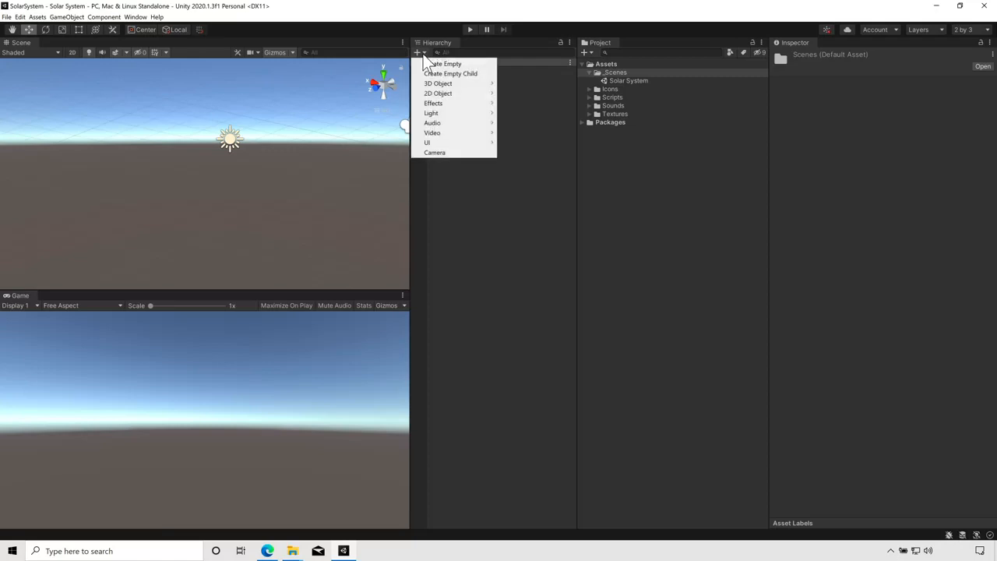
{"action": "mouse_move", "coordinate": [439, 91]}
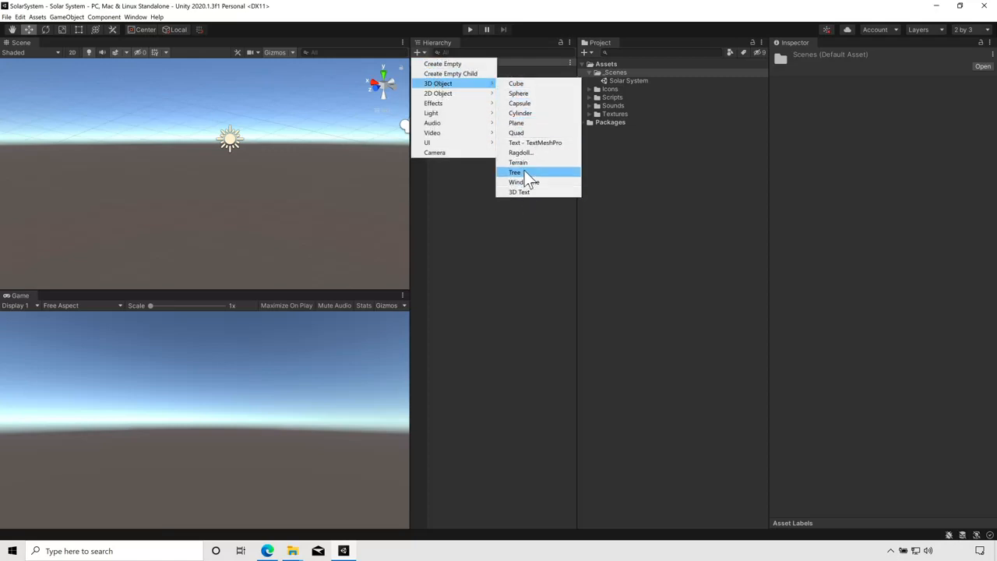
{"action": "left_click", "coordinate": [523, 94]}
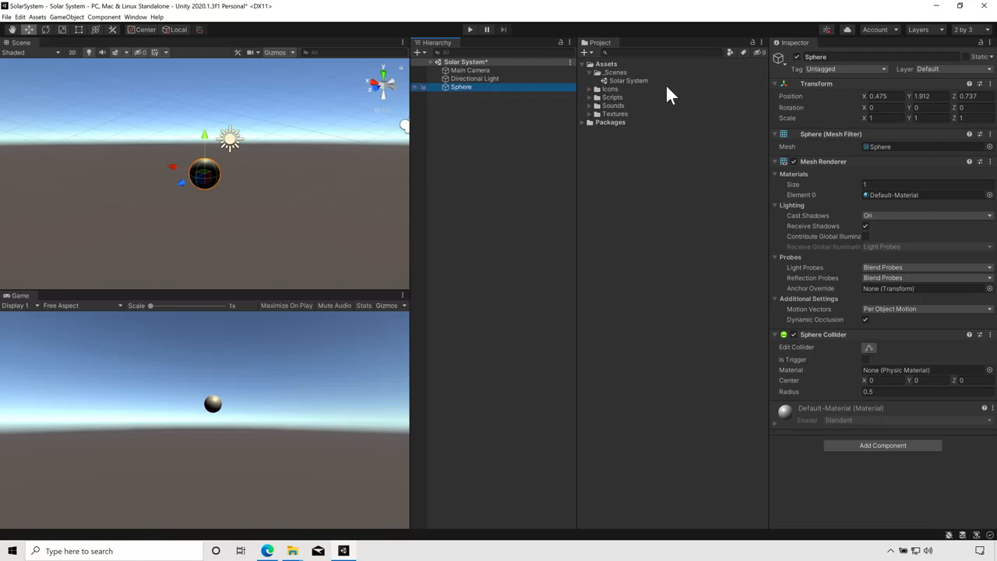
{"action": "left_click", "coordinate": [855, 58]}
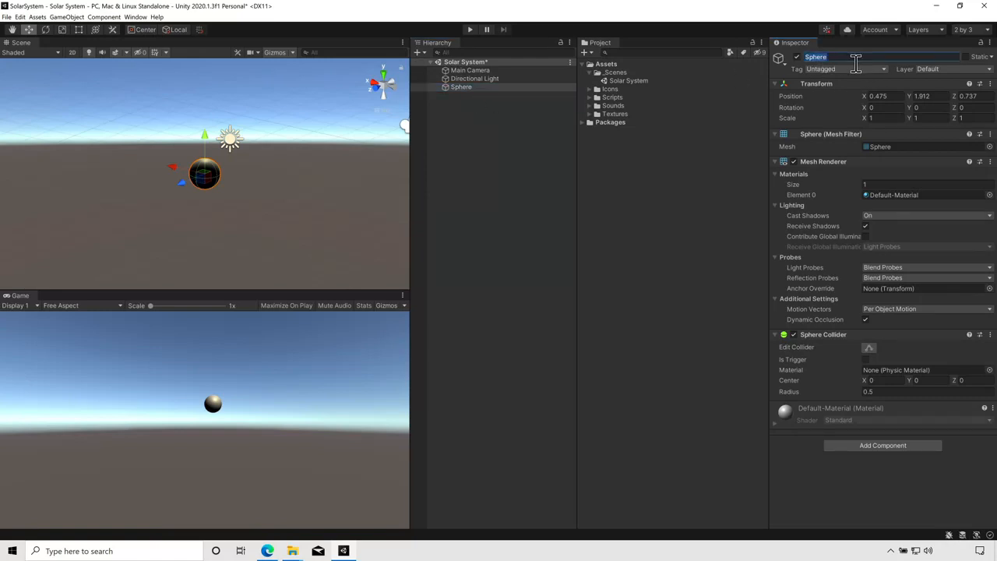
{"action": "type", "text": "Sun"}
{"action": "key", "text": "Return"}
Step: Set the Sun's position to 0, 0, 0
{"action": "left_click", "coordinate": [881, 96]}
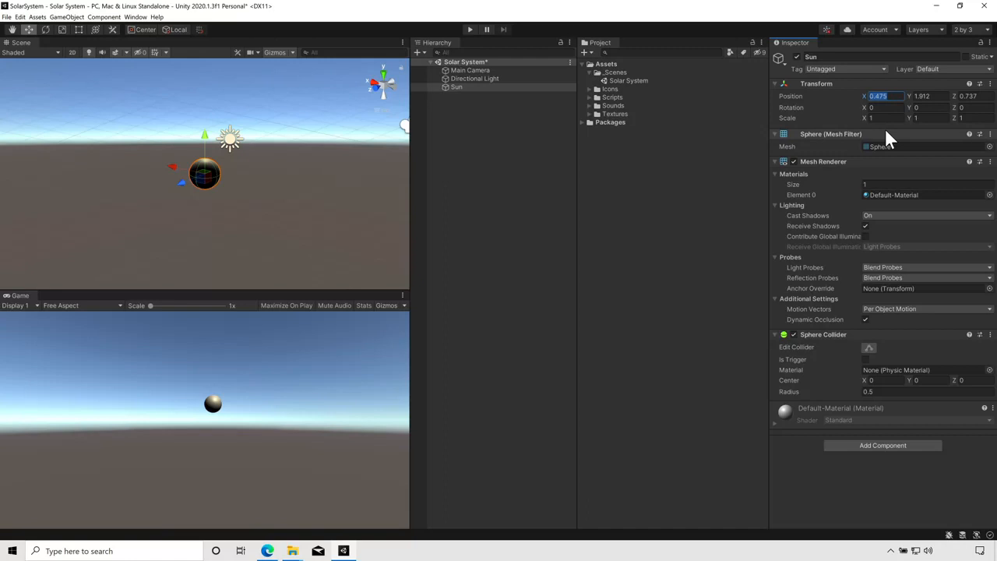
{"action": "type", "text": "0"}
{"action": "key", "text": "Tab"}
{"action": "type", "text": "0"}
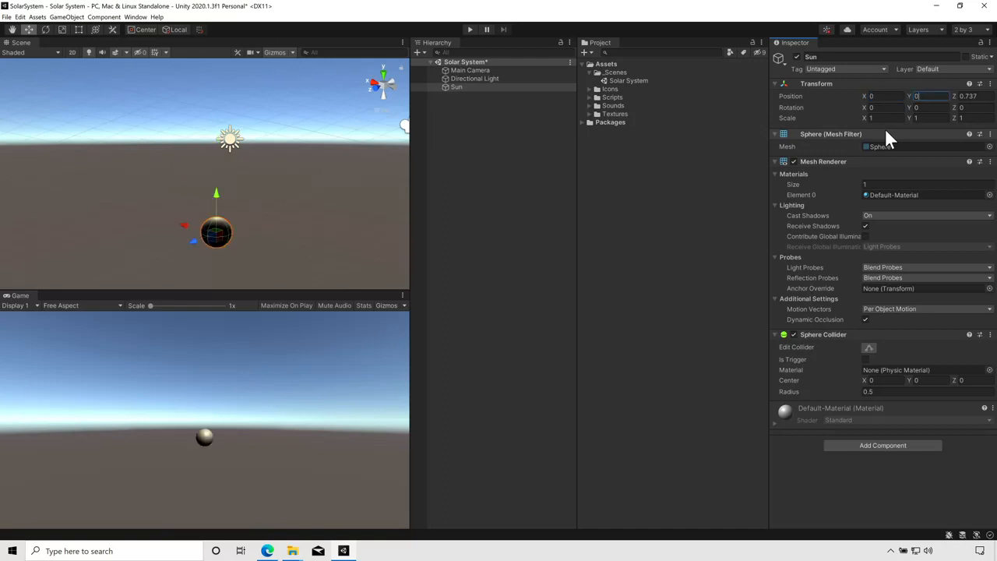
{"action": "key", "text": "Tab"}
{"action": "type", "text": "0"}
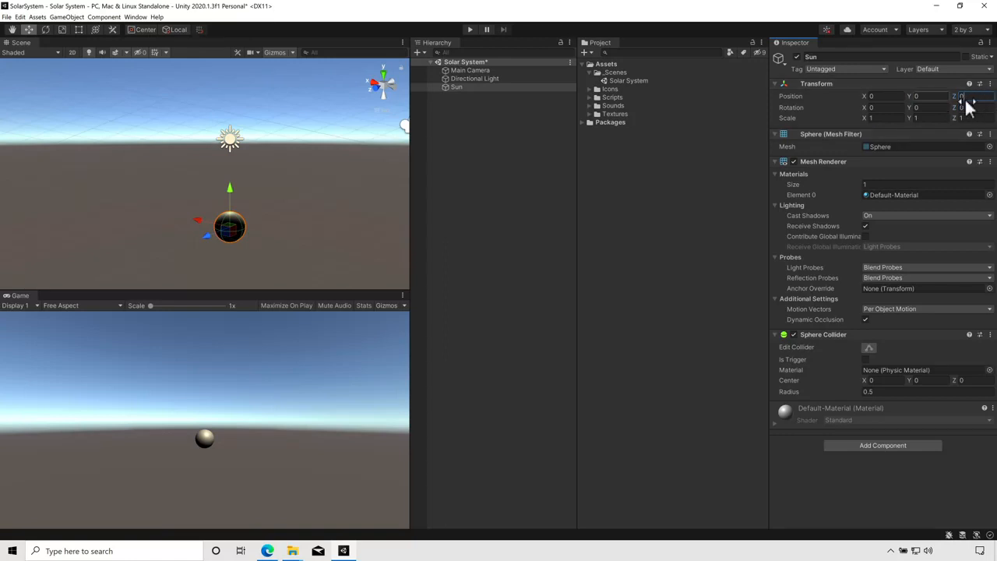
Step: Frame the Sun in the scene view and look at it from the top
{"action": "left_click", "coordinate": [454, 87]}
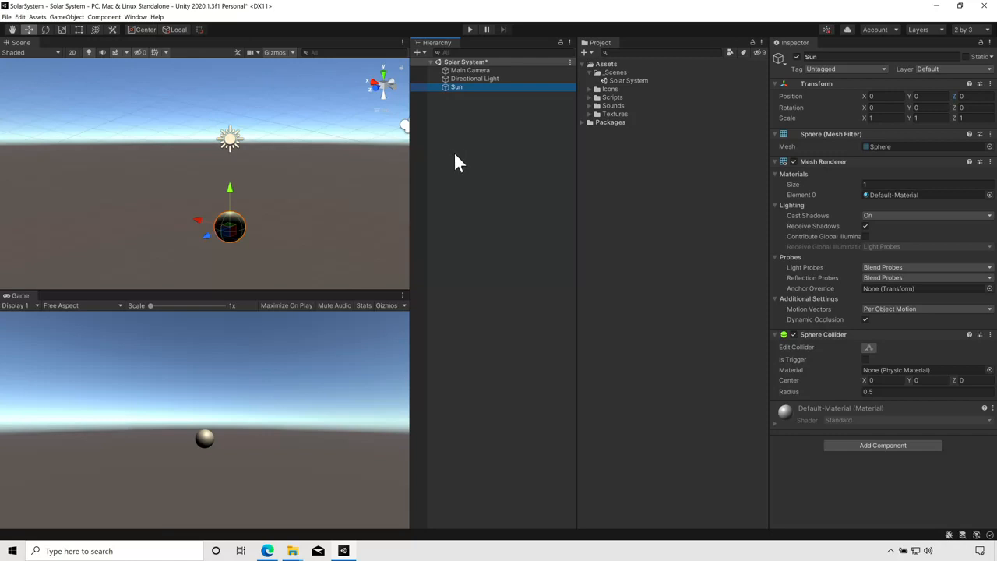
{"action": "key", "text": "f"}
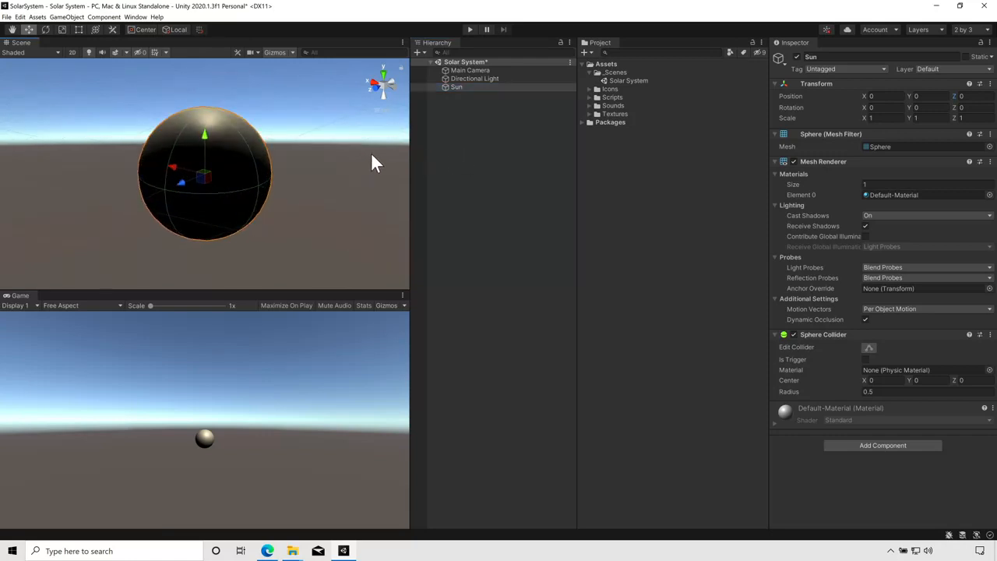
{"action": "left_click", "coordinate": [382, 77]}
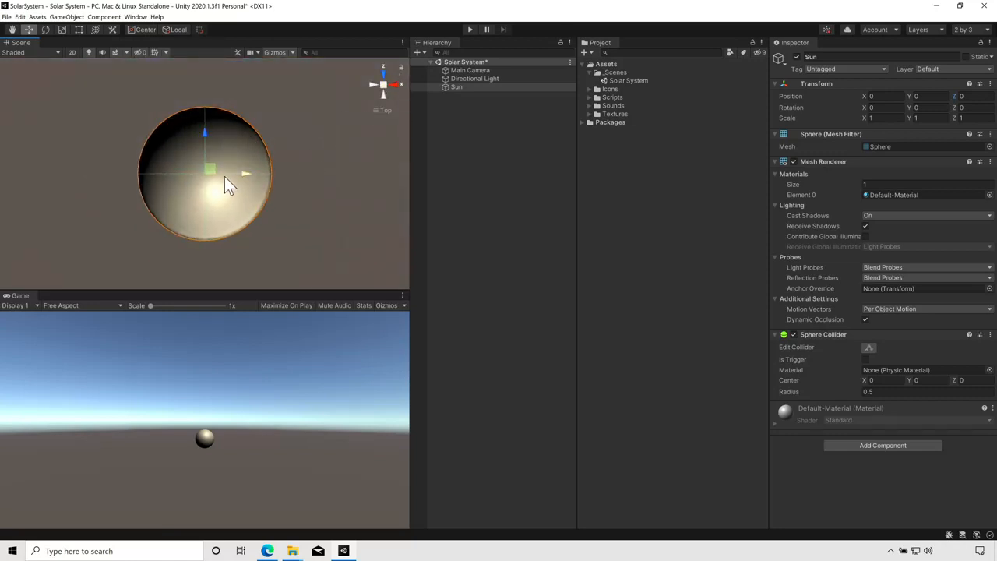
{"action": "scroll", "coordinate": [219, 176], "scroll_direction": "down", "scroll_amount": 5}
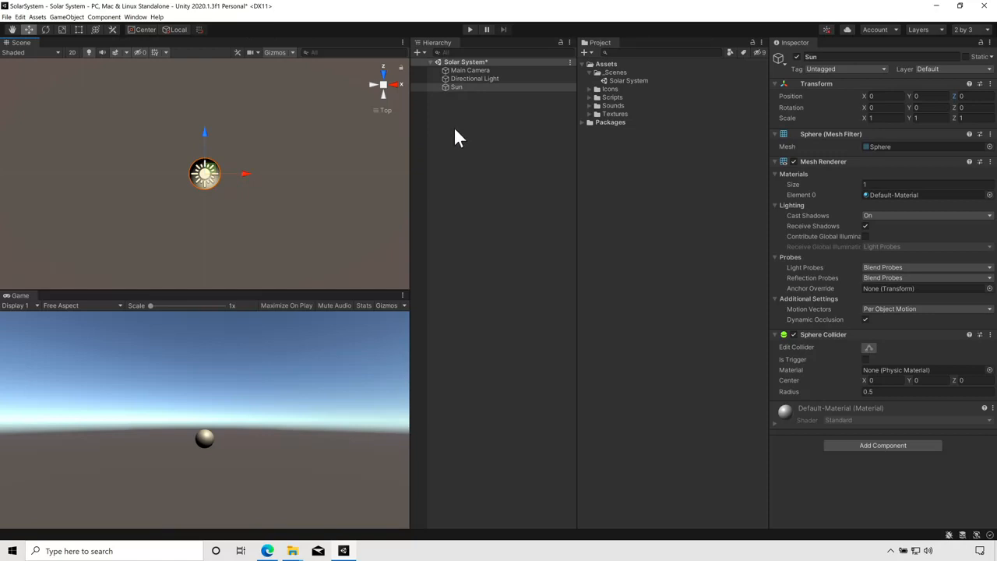
Step: Create another 3D sphere in the hierarchy and name it Earth
{"action": "left_click", "coordinate": [420, 52]}
{"action": "mouse_move", "coordinate": [439, 88]}
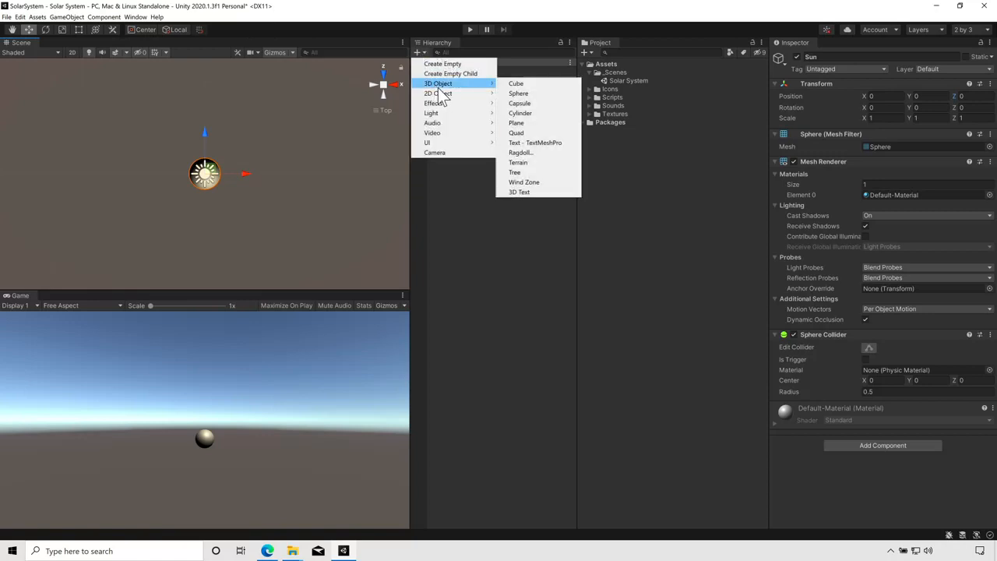
{"action": "left_click", "coordinate": [517, 93]}
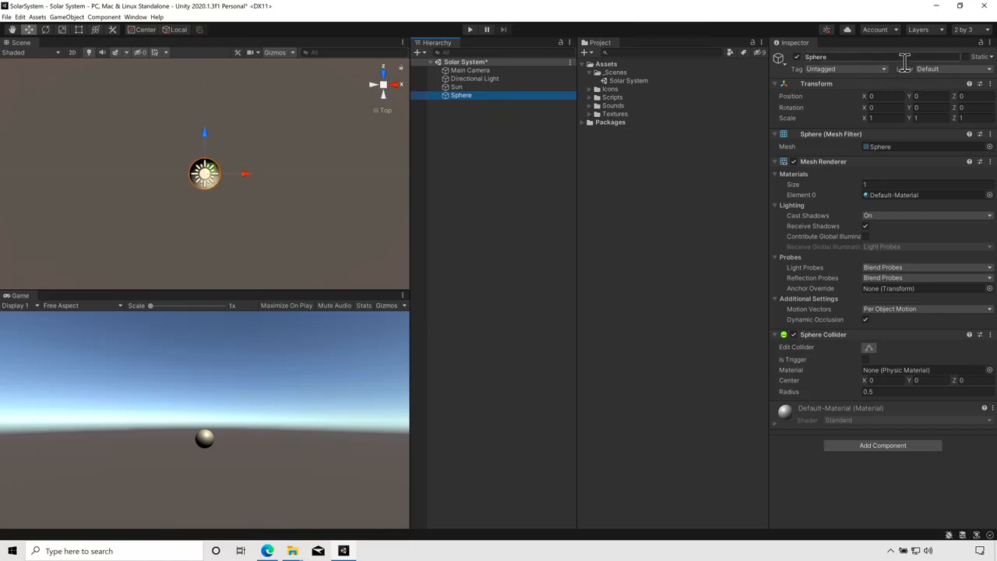
{"action": "left_click", "coordinate": [463, 94]}
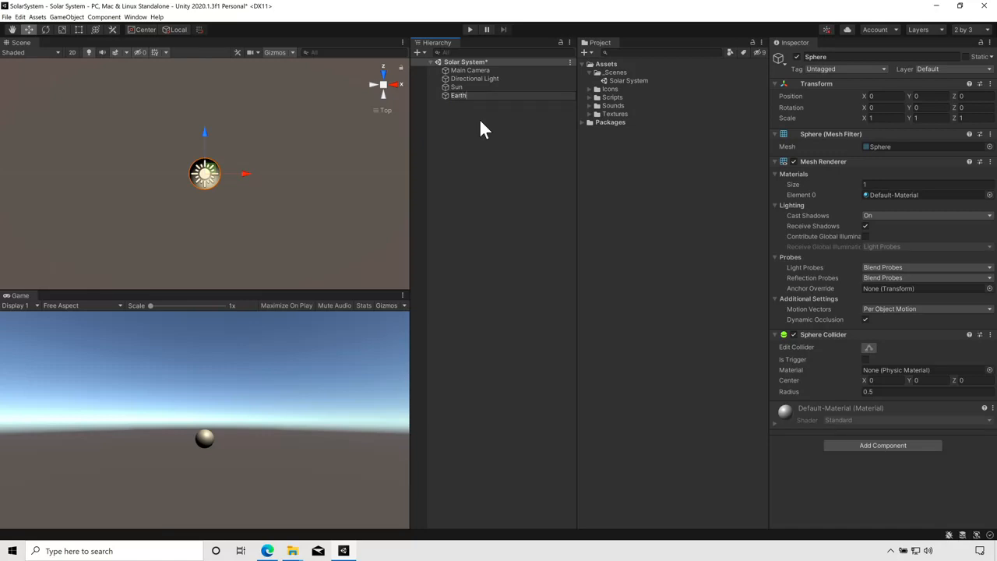
{"action": "key", "text": "Return"}
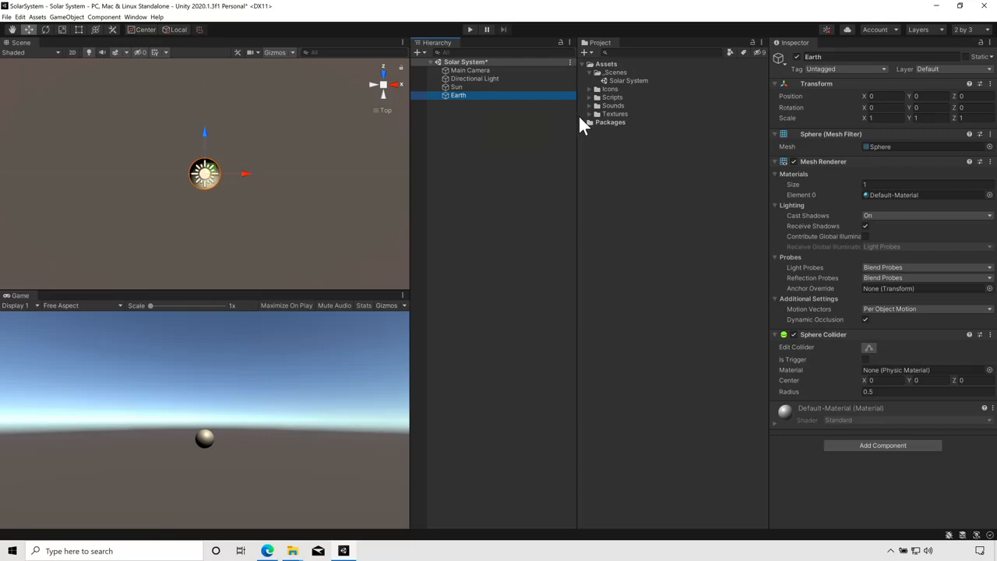
Step: Set Earth's X position to 2 and its scale to 0.5 on all three axes
{"action": "left_click", "coordinate": [877, 96]}
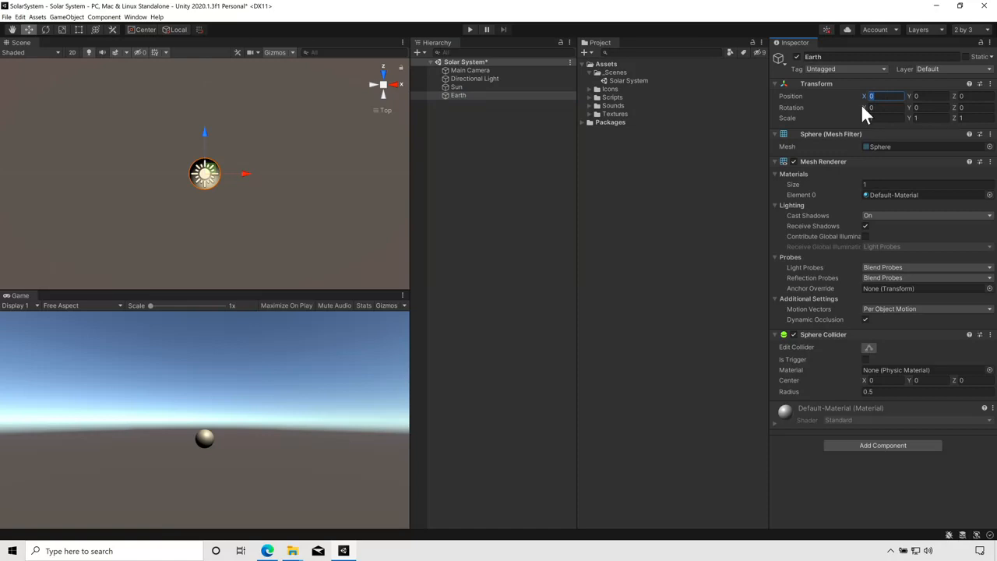
{"action": "type", "text": "2"}
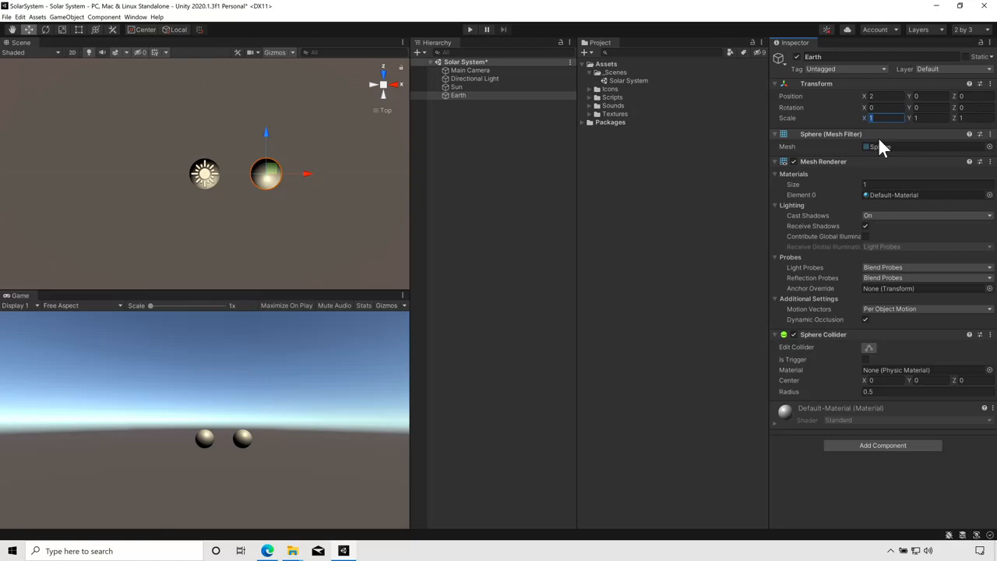
{"action": "type", "text": "0"}
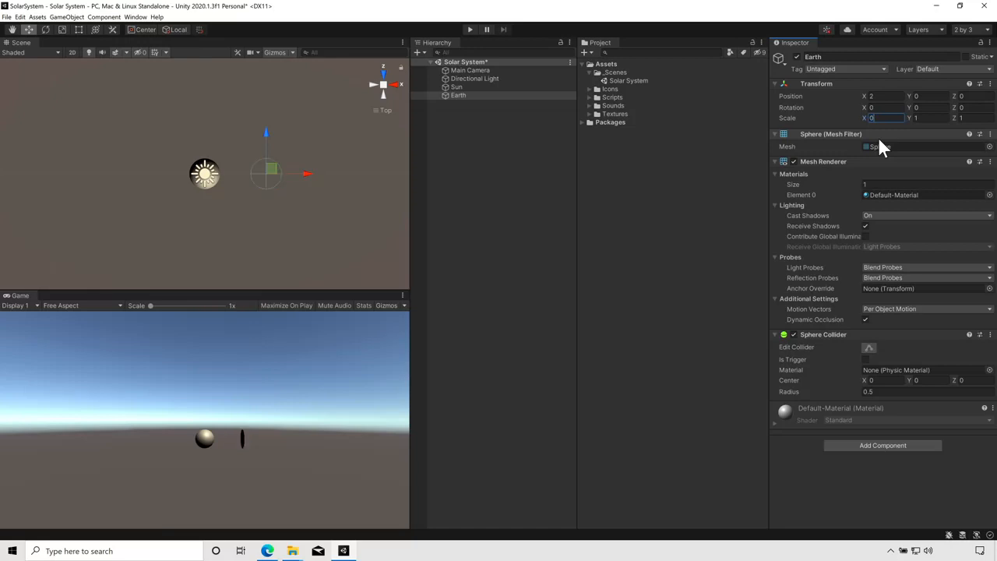
{"action": "type", "text": ".5"}
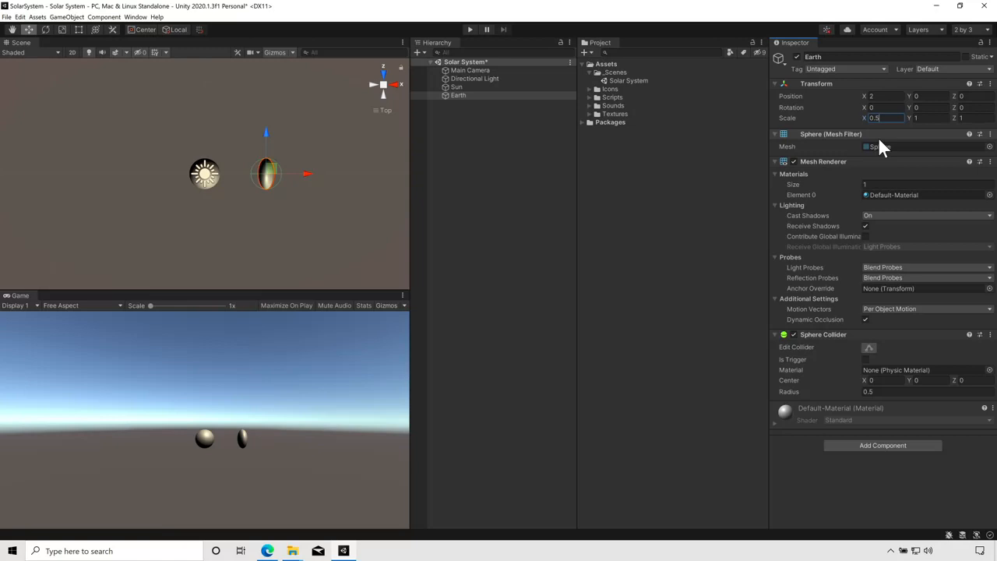
{"action": "key", "text": "Tab"}
{"action": "type", "text": "0.5"}
{"action": "key", "text": "Tab"}
{"action": "type", "text": "0.5"}
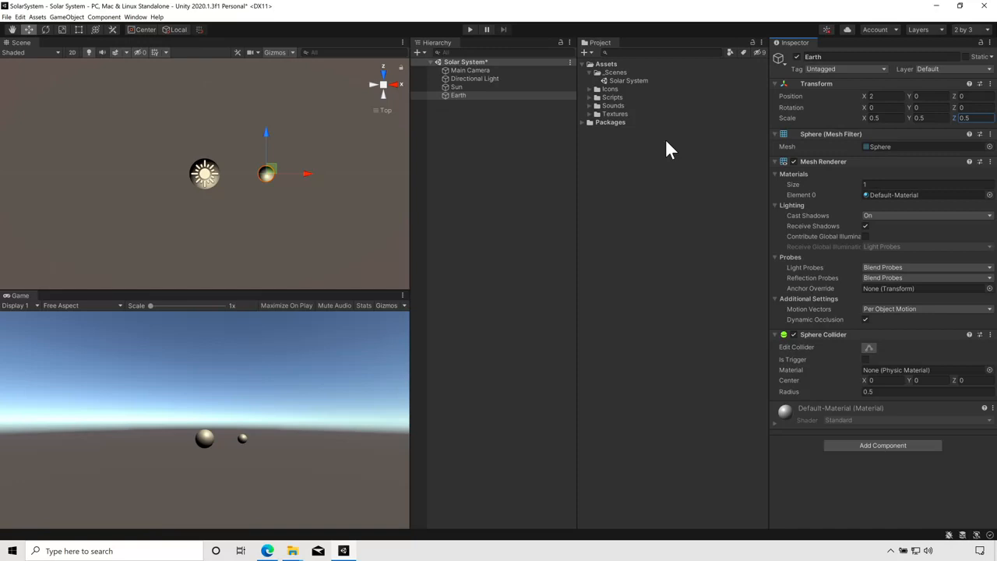
Step: Duplicate the Earth object and rename the copy Moon
{"action": "left_click", "coordinate": [457, 95]}
{"action": "right_click", "coordinate": [452, 99]}
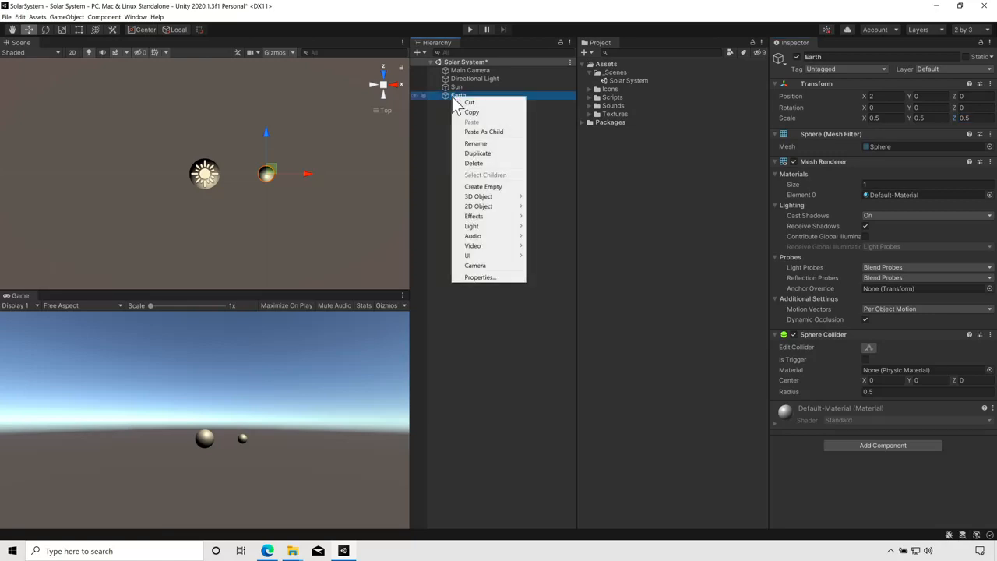
{"action": "left_click", "coordinate": [481, 153]}
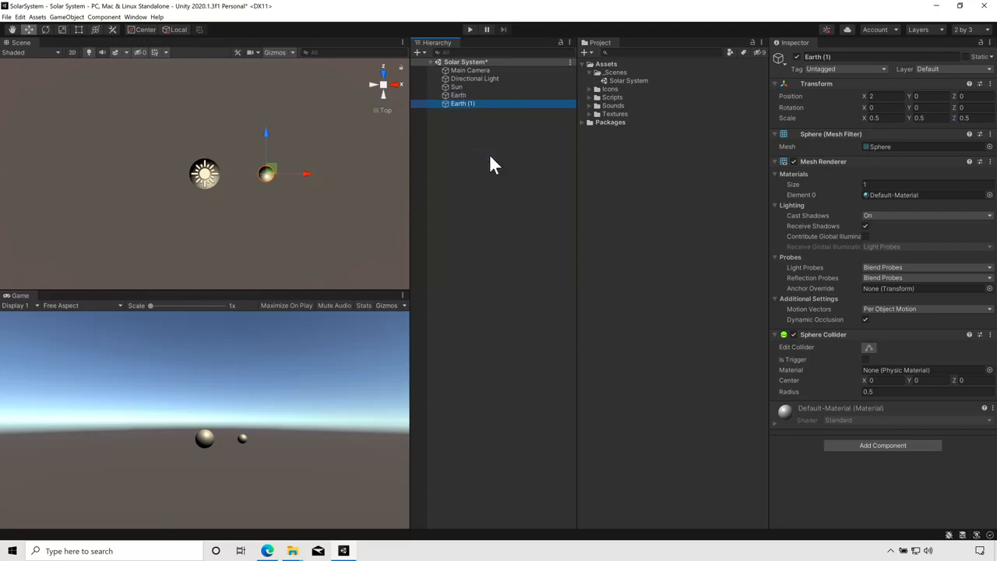
{"action": "left_click", "coordinate": [463, 103]}
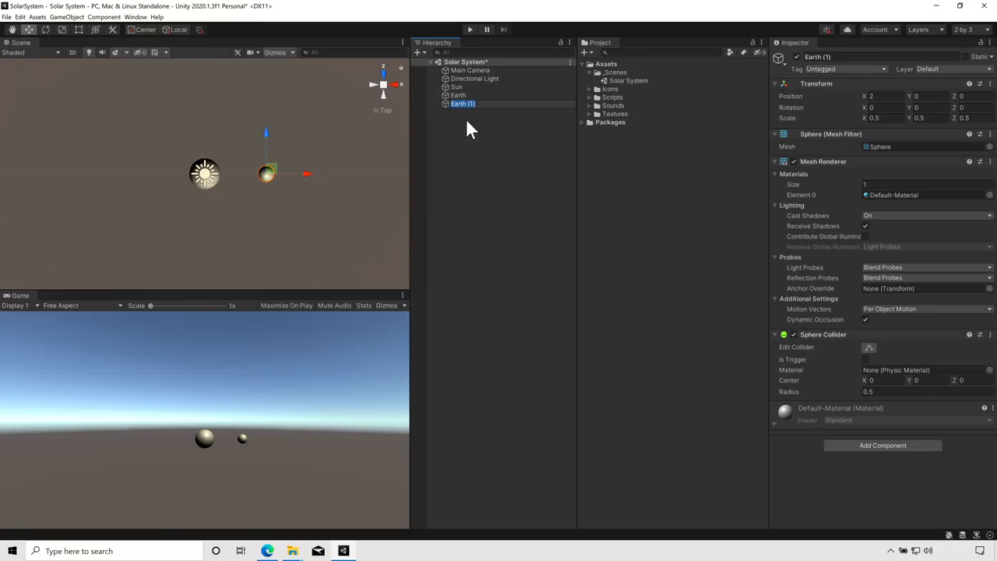
{"action": "type", "text": "Moon"}
{"action": "key", "text": "Return"}
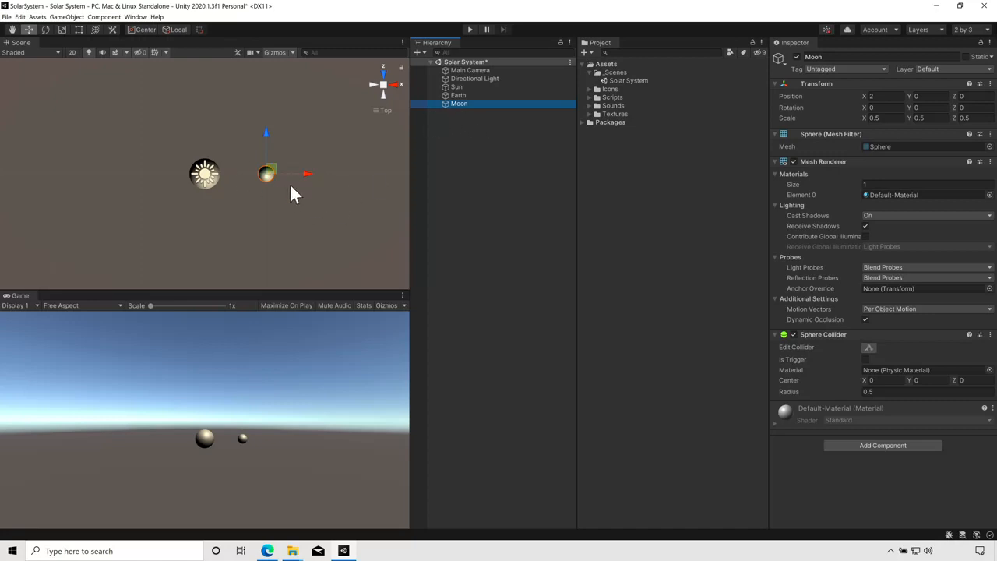
Step: Set the Moon's X position to 1.5 and its scale to 0.1 on all three axes
{"action": "left_click", "coordinate": [457, 95]}
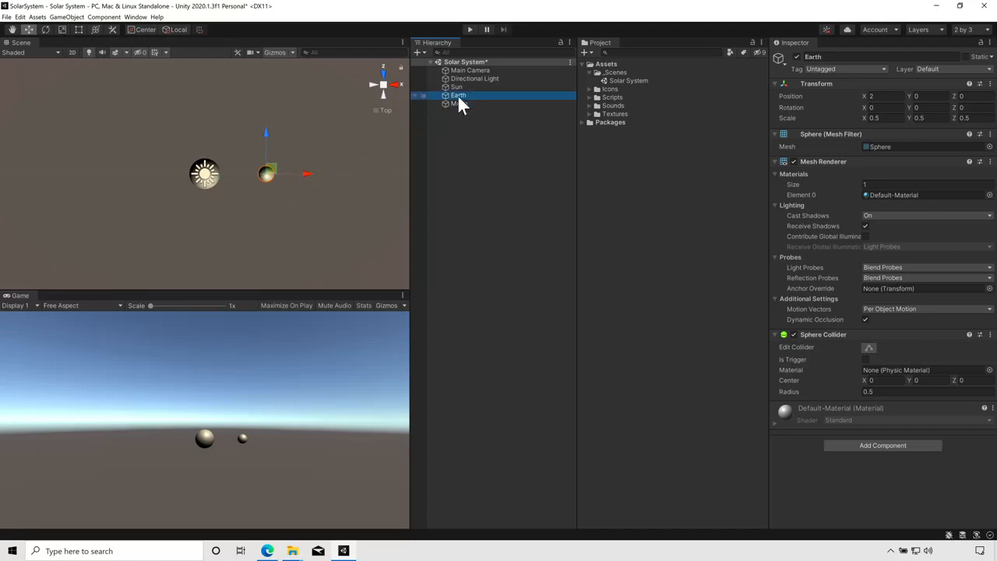
{"action": "left_click", "coordinate": [459, 104]}
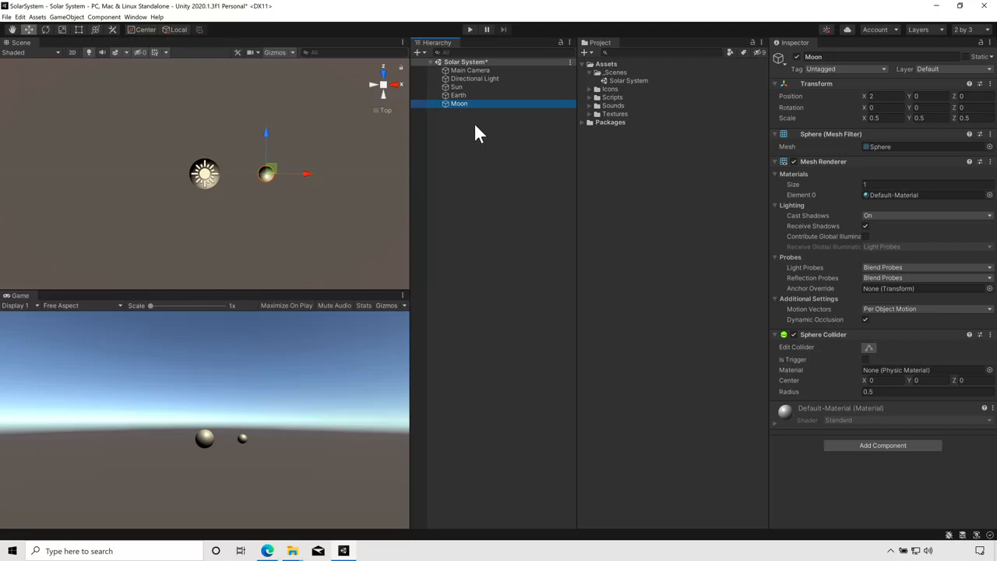
{"action": "left_click", "coordinate": [888, 98]}
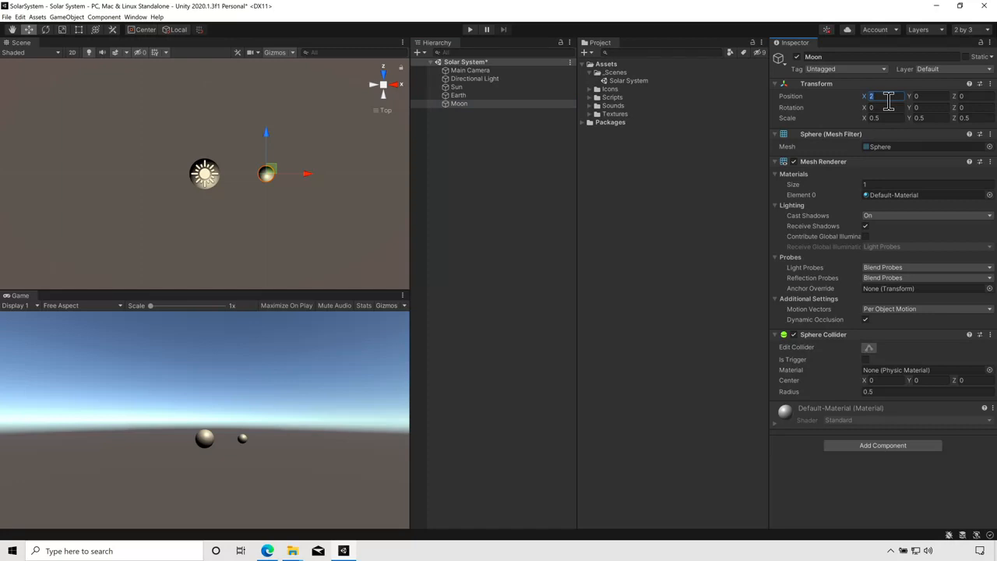
{"action": "type", "text": "1.5"}
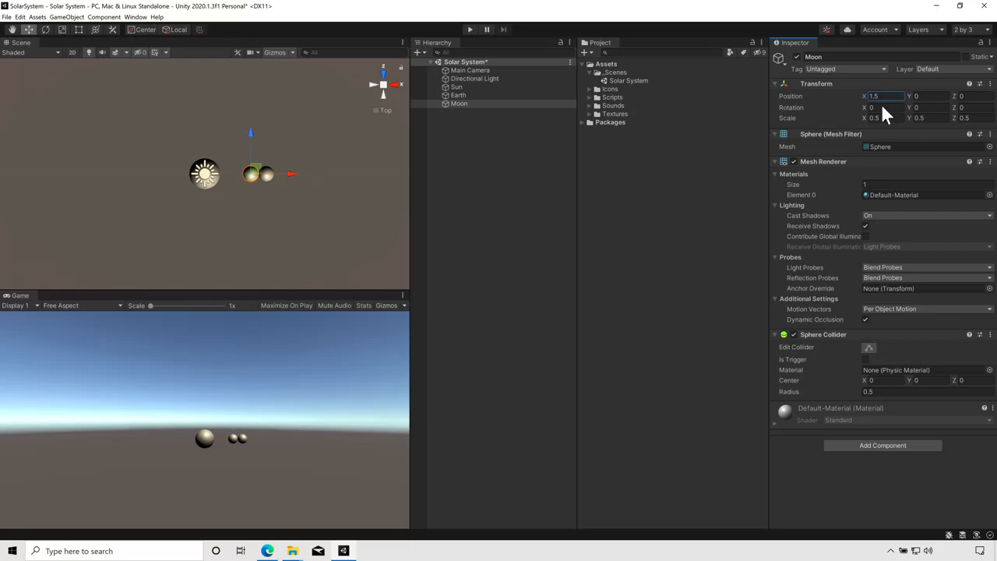
{"action": "left_click", "coordinate": [885, 118]}
{"action": "type", "text": "0.1"}
{"action": "key", "text": "Tab"}
{"action": "type", "text": "0.1"}
{"action": "key", "text": "Tab"}
{"action": "type", "text": "0.1"}
{"action": "left_click", "coordinate": [303, 121]}
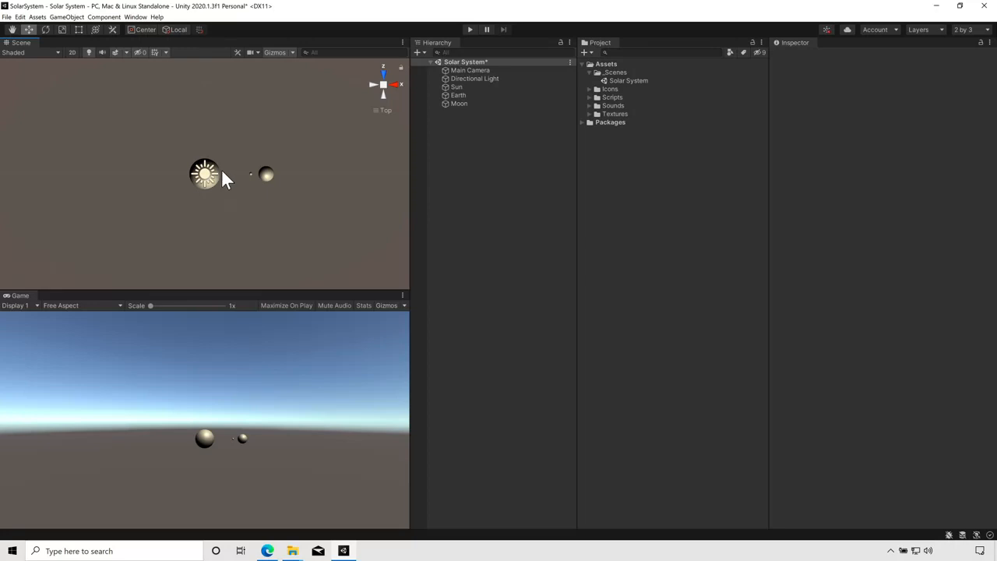
Step: Move the Directional Light away from the Sun to about position 1.15, 5.74, -1.99
{"action": "left_click", "coordinate": [455, 78]}
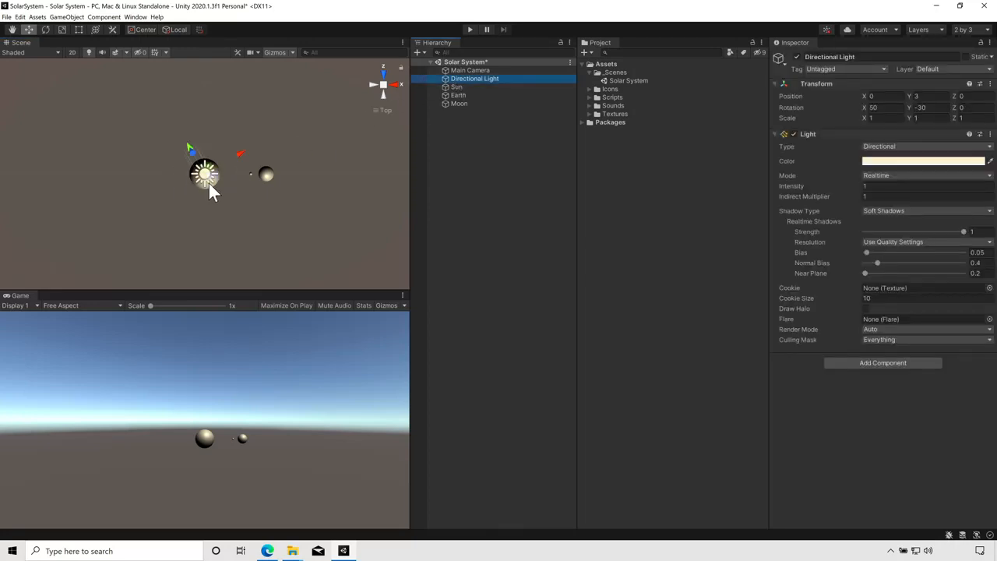
{"action": "left_click_drag", "start_coordinate": [197, 160], "coordinate": [224, 222]}
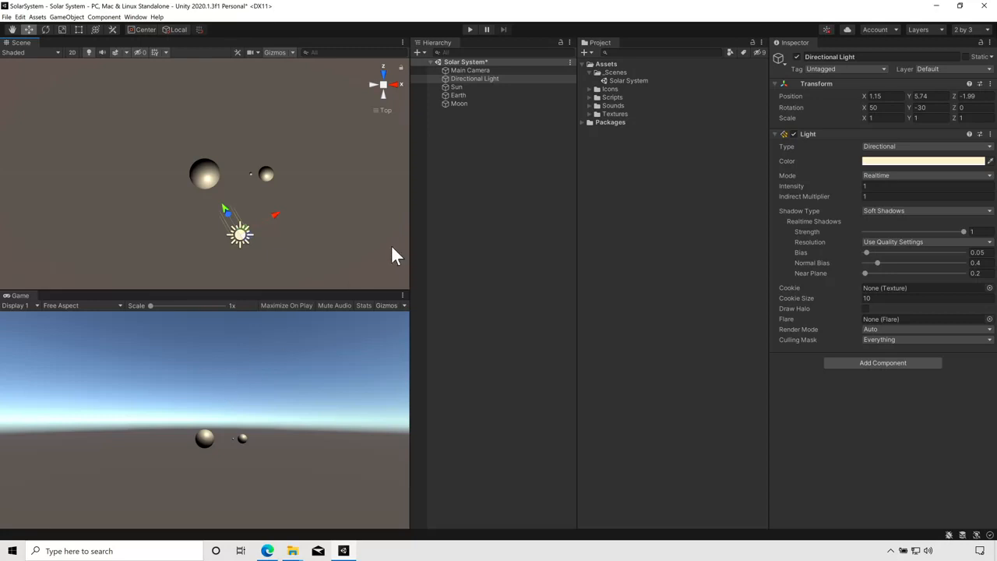
Step: Set the Main Camera's Y position to 0 and save the scene
{"action": "left_click", "coordinate": [467, 71]}
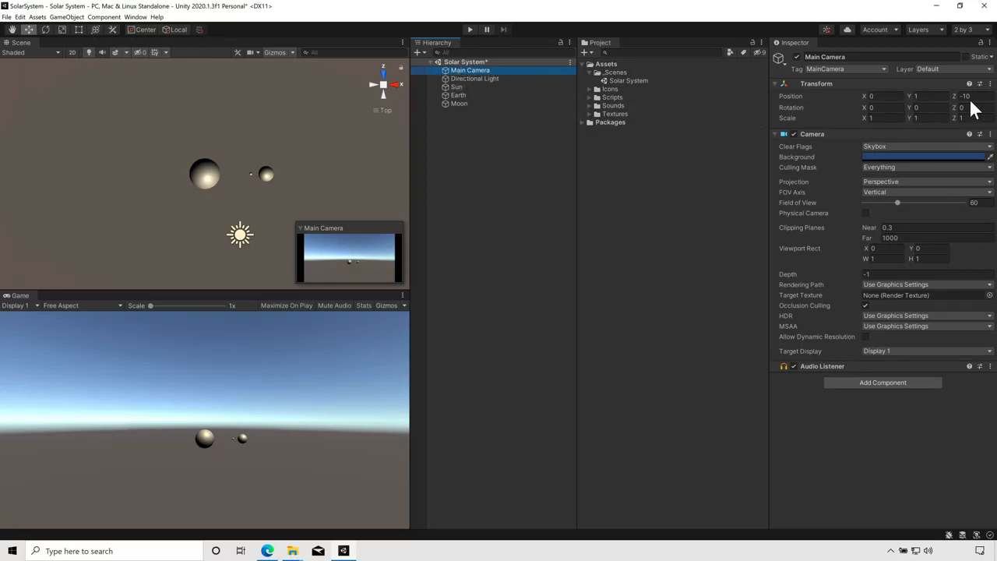
{"action": "left_click", "coordinate": [927, 97]}
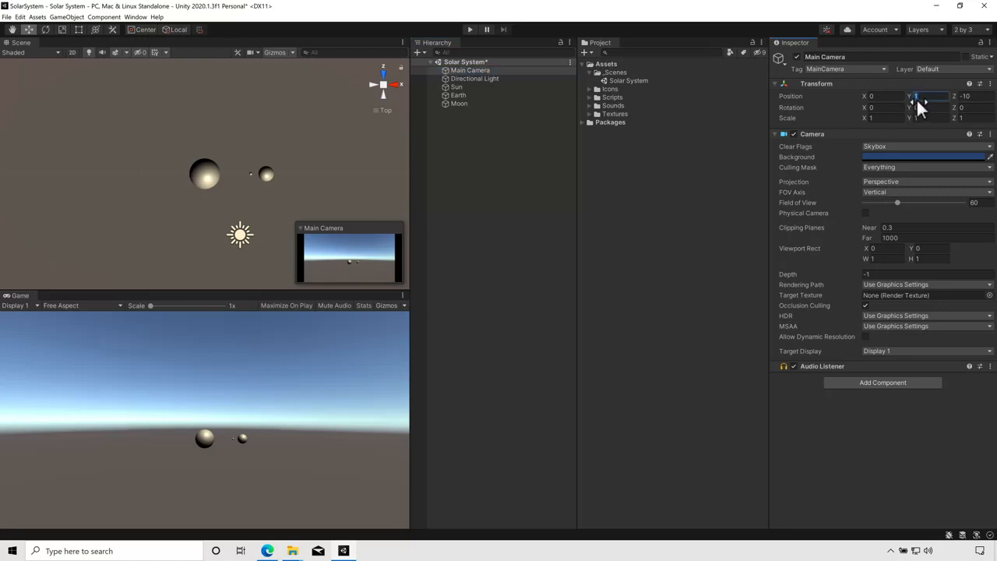
{"action": "type", "text": "0"}
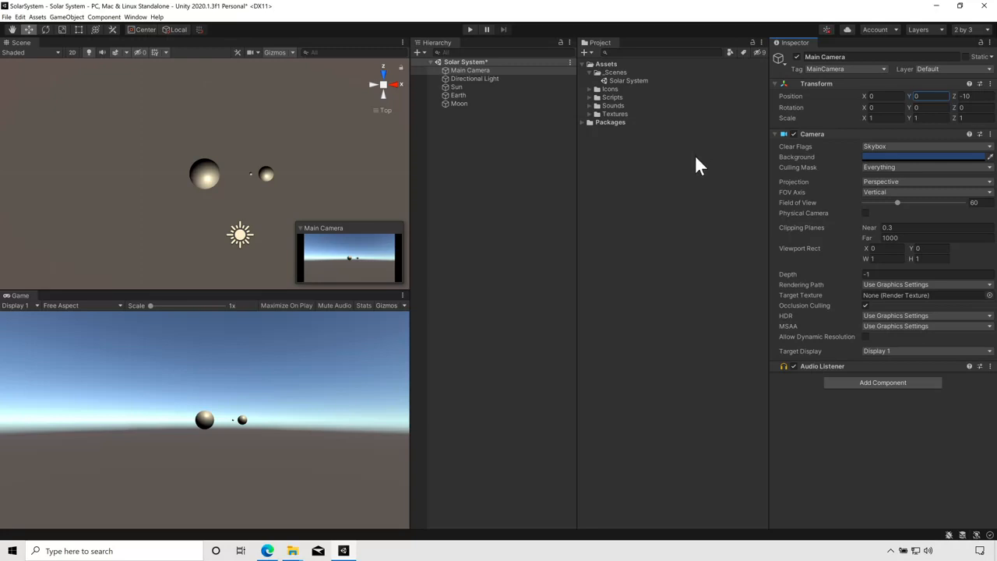
{"action": "left_click", "coordinate": [7, 19]}
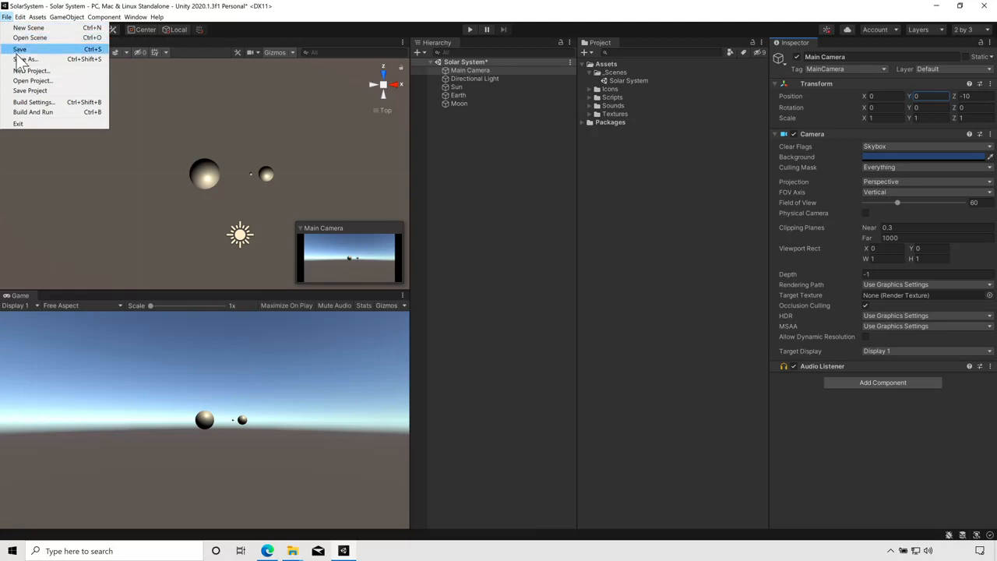
{"action": "left_click", "coordinate": [92, 53]}
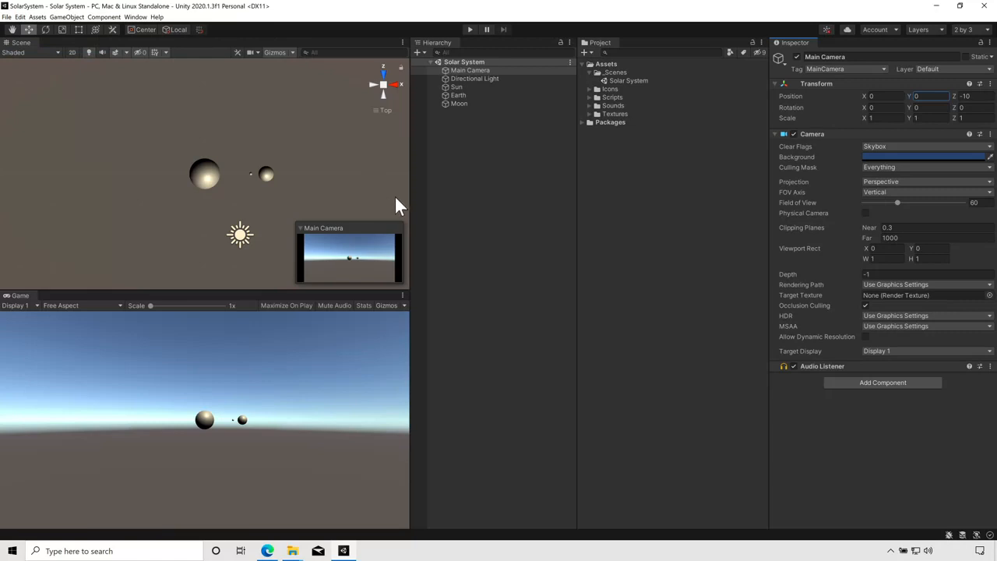